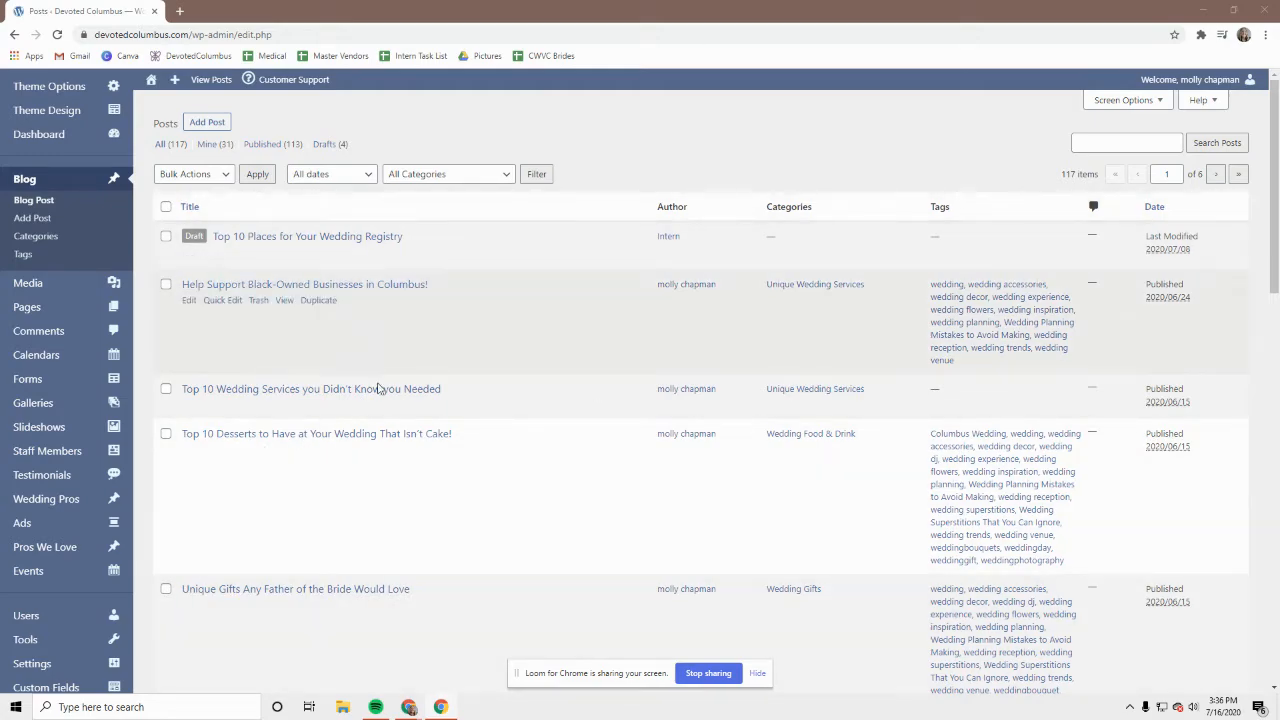
Create a new blog post and title it "Awesome Blog Post"
{"action": "scroll", "coordinate": [366, 345], "scroll_direction": "down", "scroll_amount": 13}
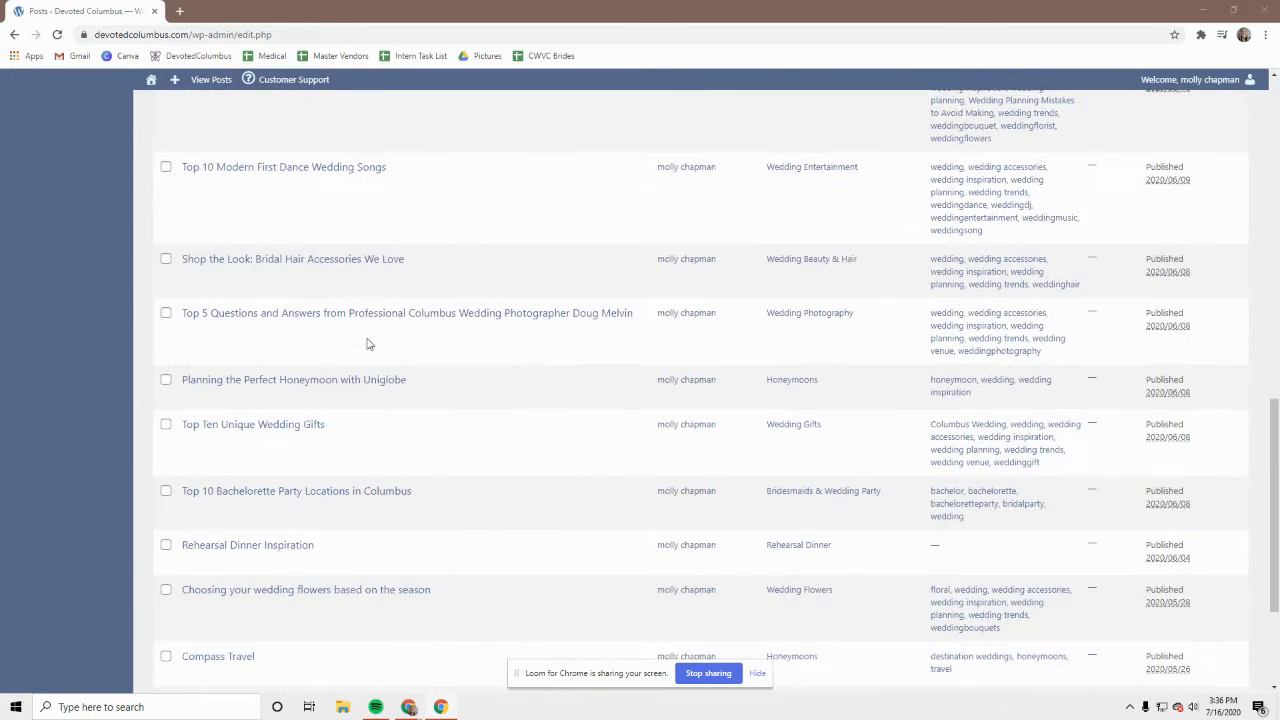
{"action": "scroll", "coordinate": [366, 345], "scroll_direction": "down", "scroll_amount": 2}
{"action": "scroll", "coordinate": [366, 345], "scroll_direction": "up", "scroll_amount": 15}
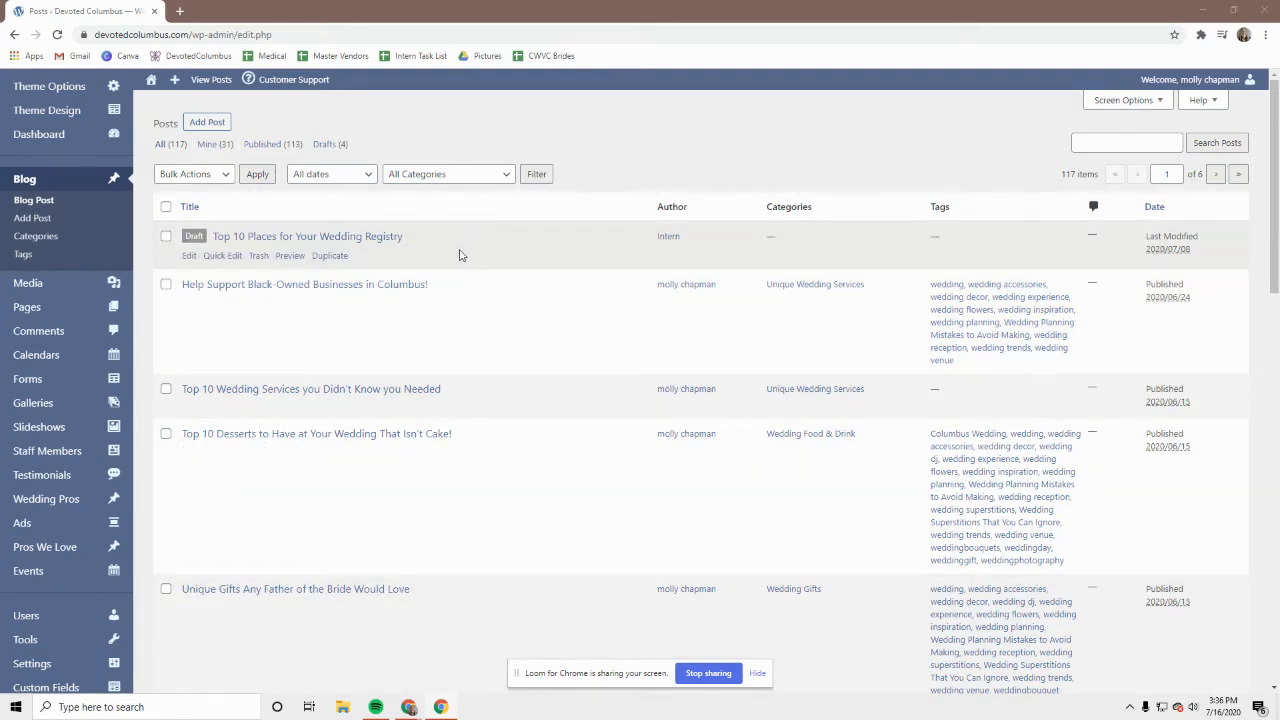
{"action": "left_click", "coordinate": [207, 123]}
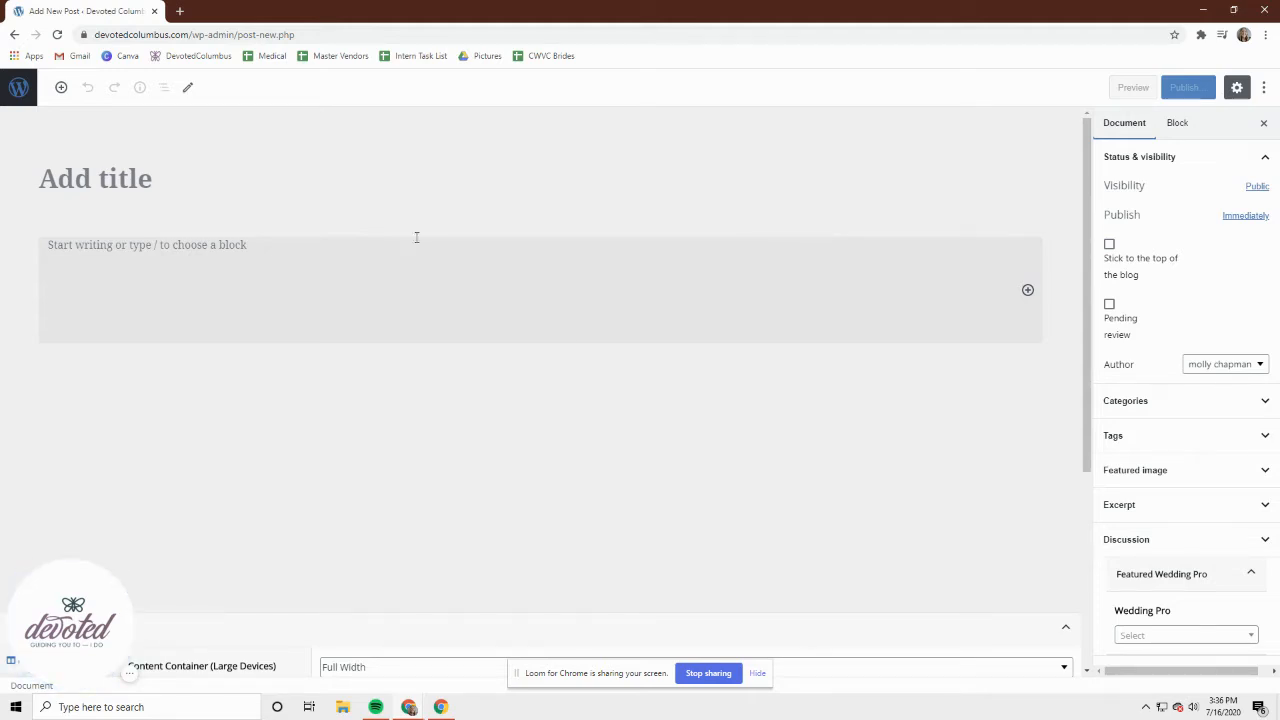
{"action": "left_click", "coordinate": [150, 184]}
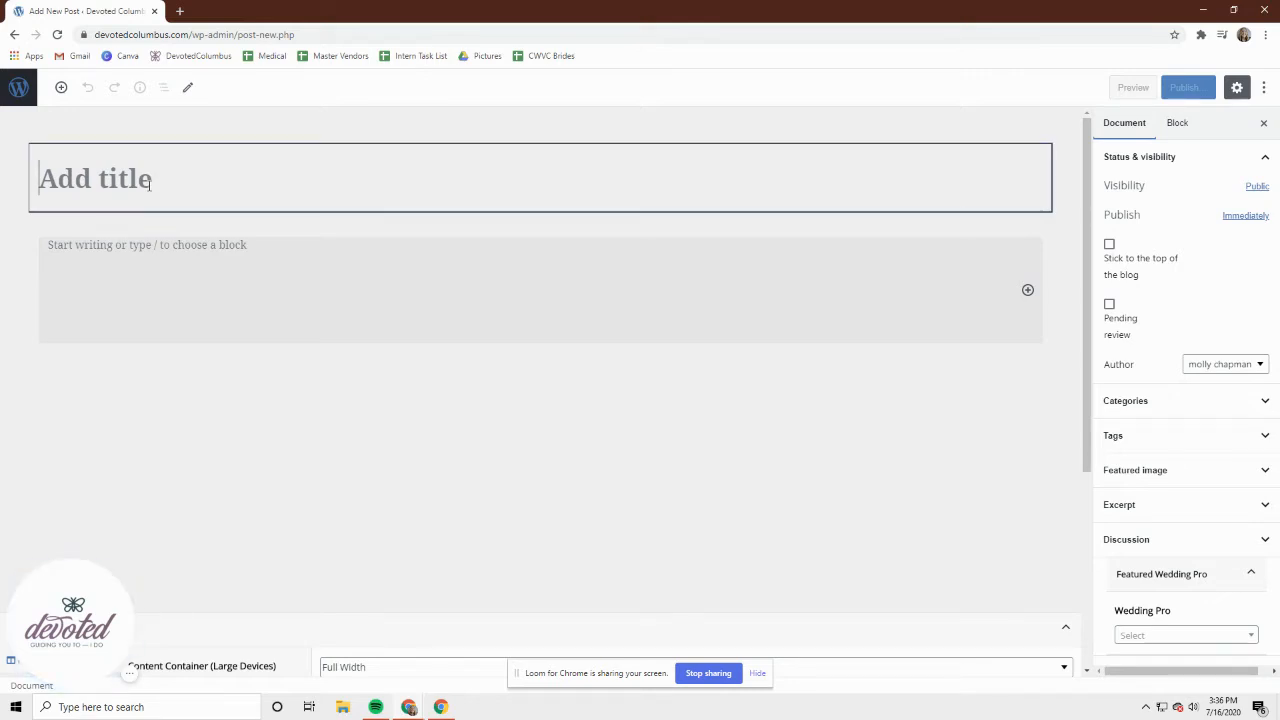
{"action": "type", "text": "Awesome "}
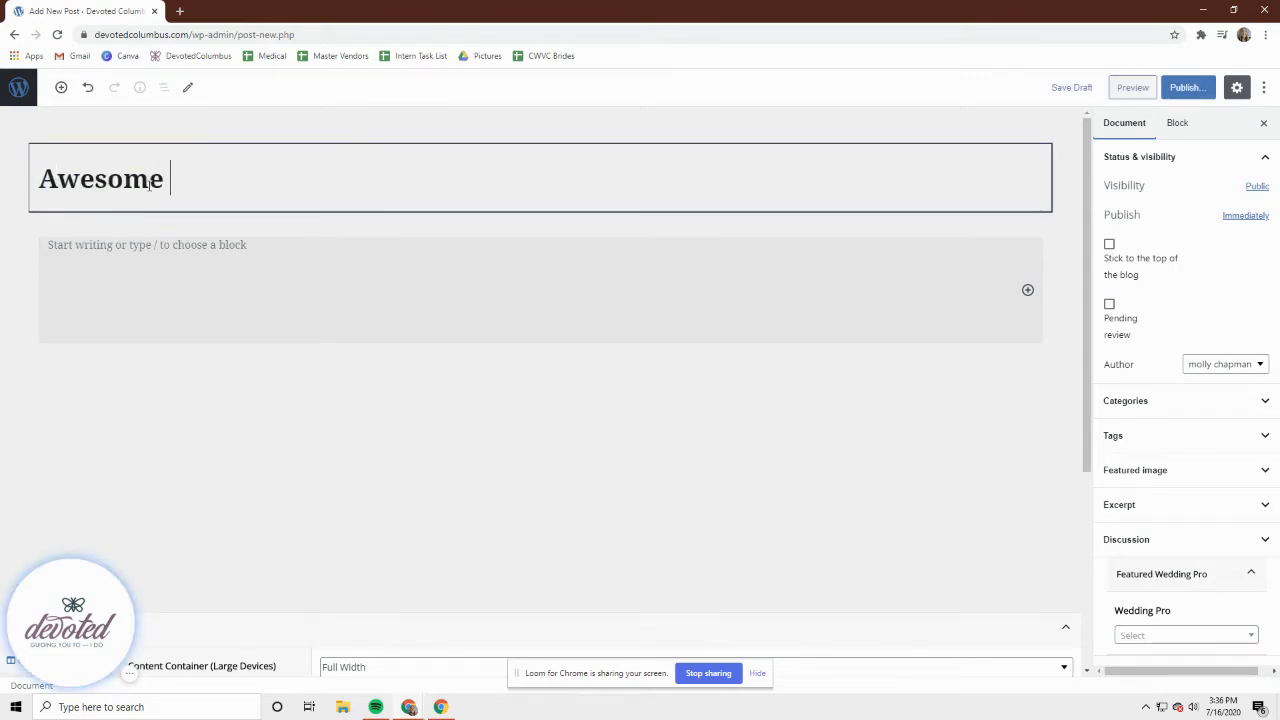
{"action": "type", "text": "Blog"}
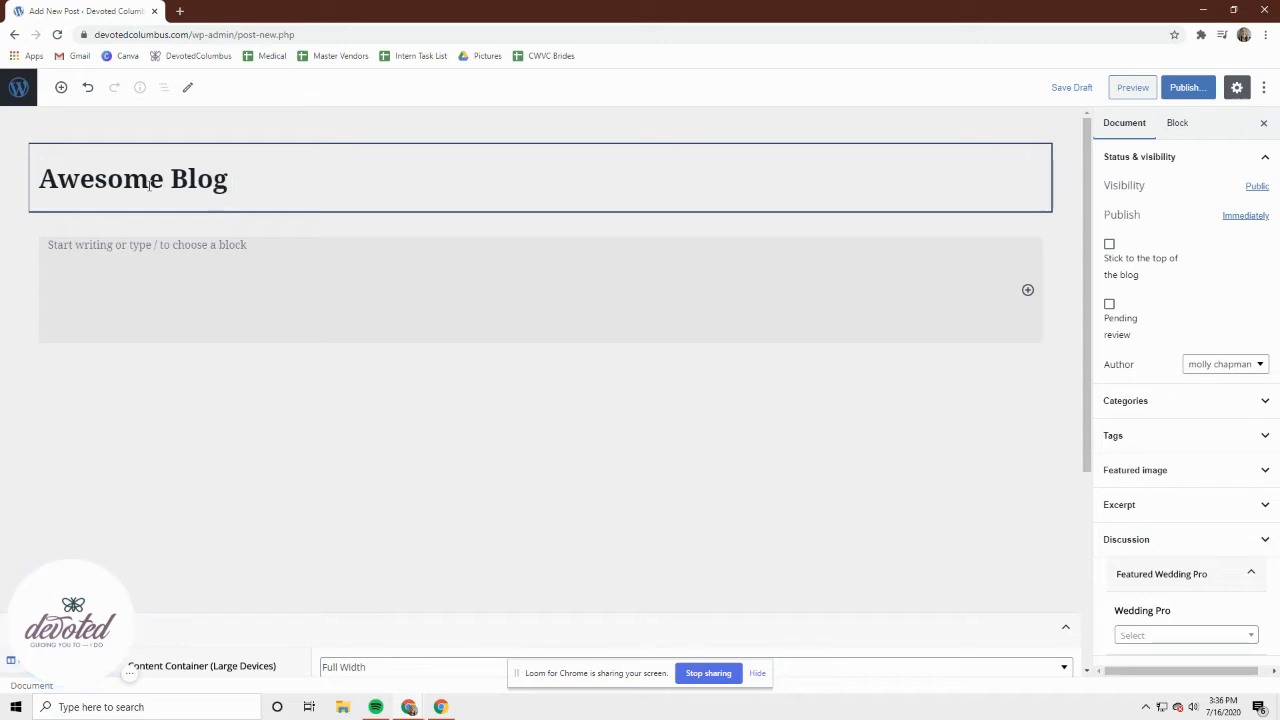
{"action": "type", "text": " Pots"}
{"action": "type", "text": "st"}
Start the post body with four empty paragraph blocks beneath the title
{"action": "left_click", "coordinate": [211, 251]}
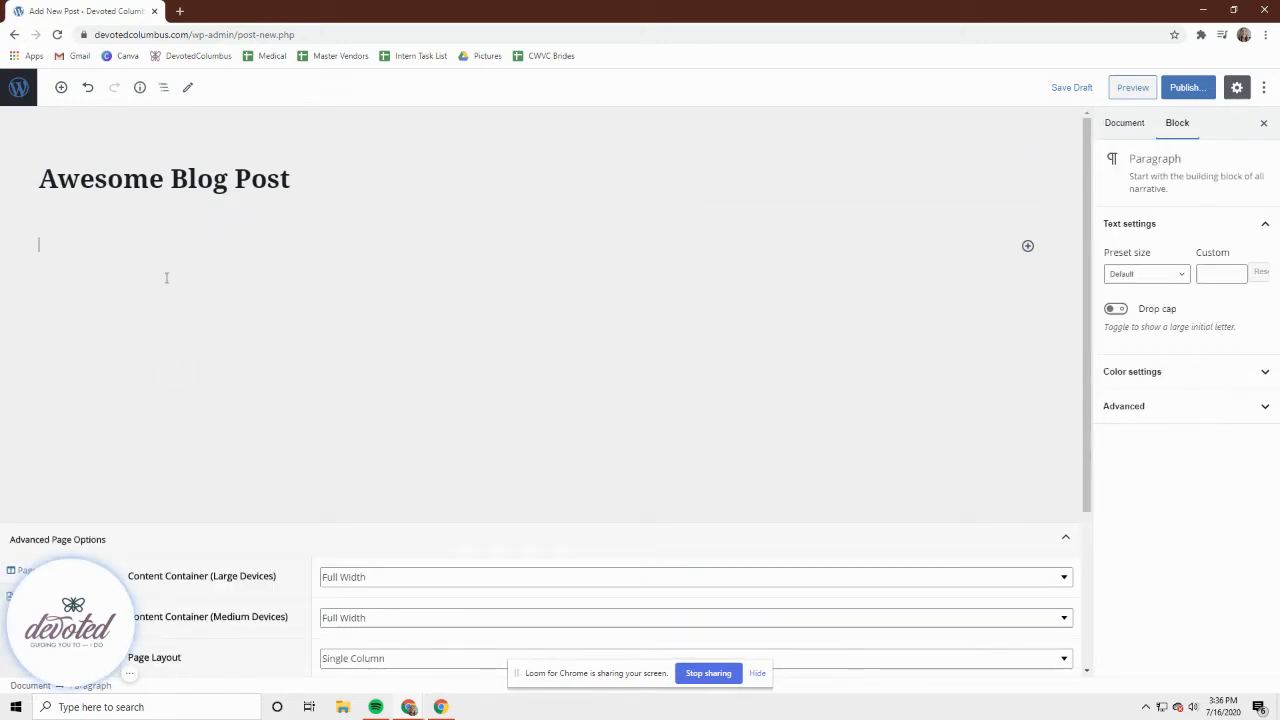
{"action": "key", "text": "Return"}
{"action": "key", "text": "Return"}
{"action": "key", "text": "Return"}
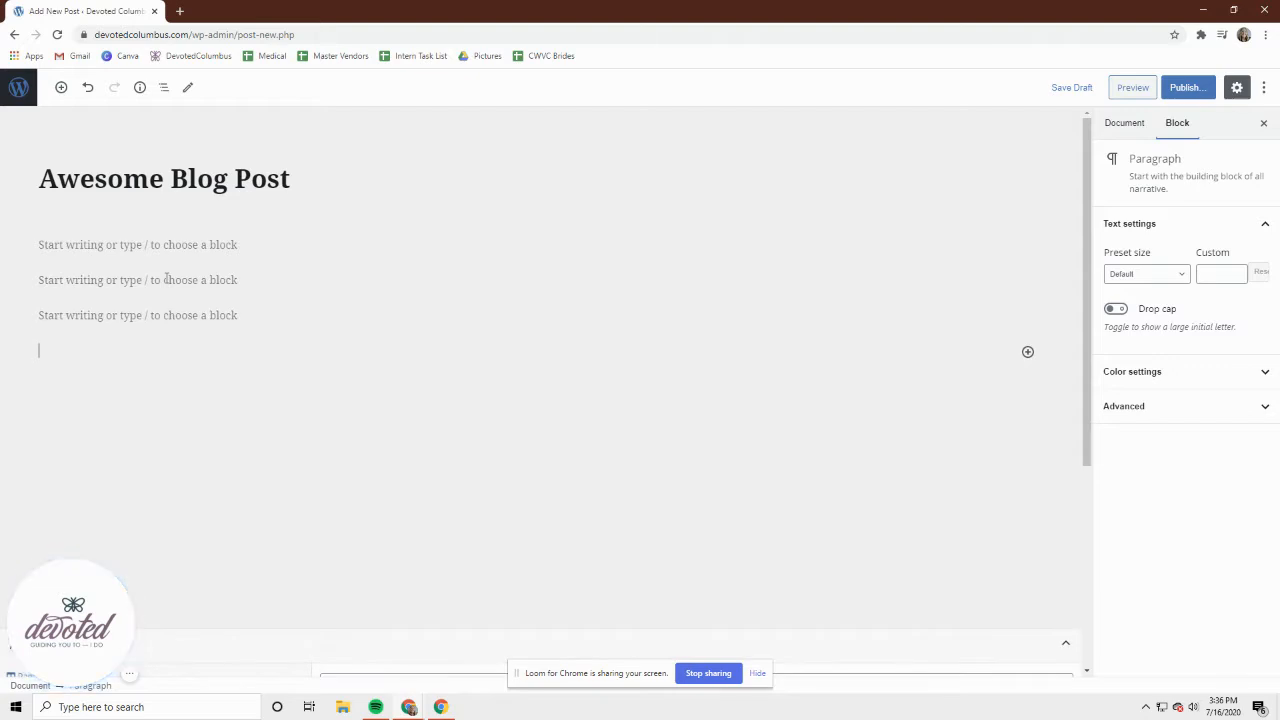
{"action": "left_click", "coordinate": [131, 245]}
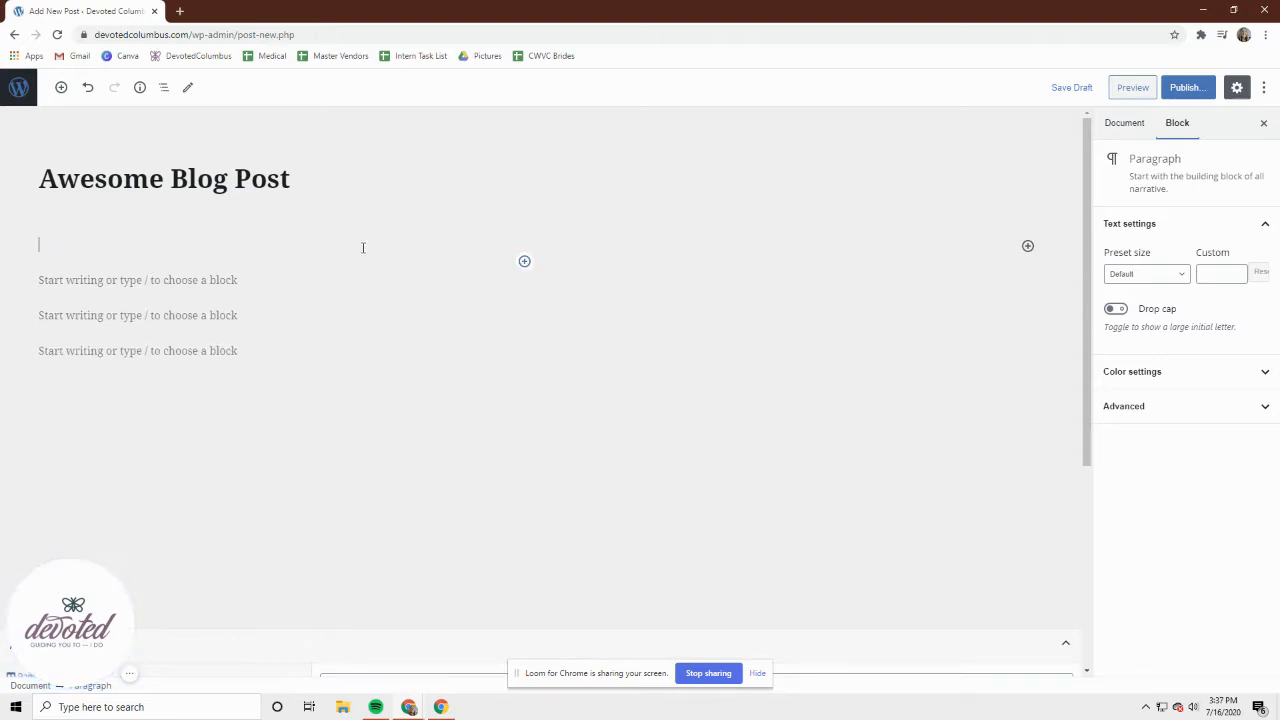
{"action": "left_click", "coordinate": [524, 262]}
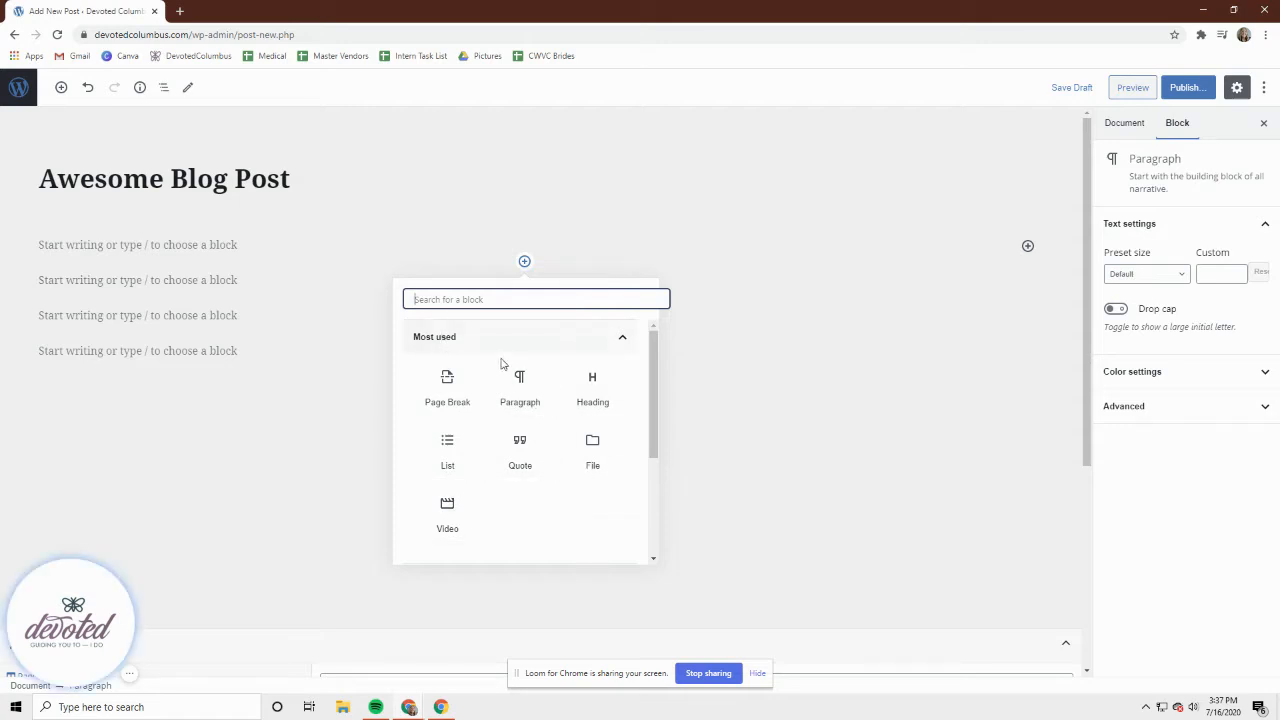
{"action": "left_click", "coordinate": [559, 228]}
Write "Awesome content" in the first paragraph block and "More Awesome Content" in the second
{"action": "left_click", "coordinate": [132, 244]}
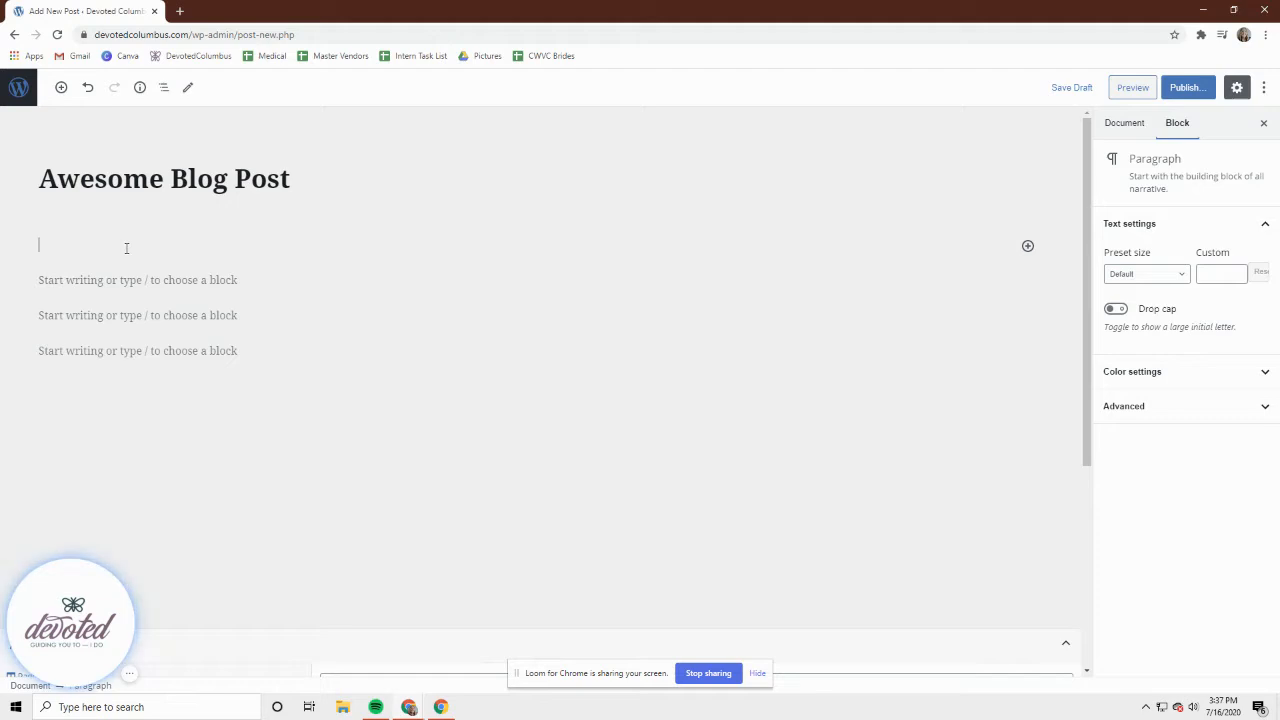
{"action": "type", "text": "Awesome"}
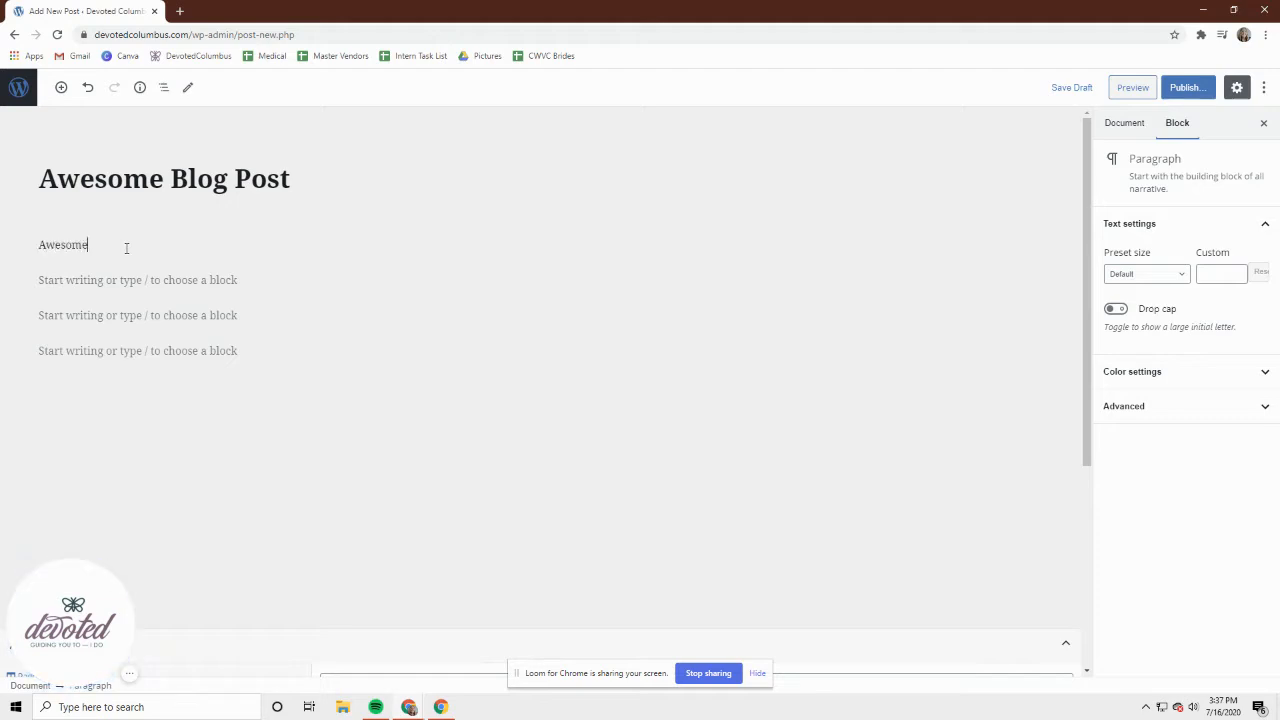
{"action": "type", "text": " content"}
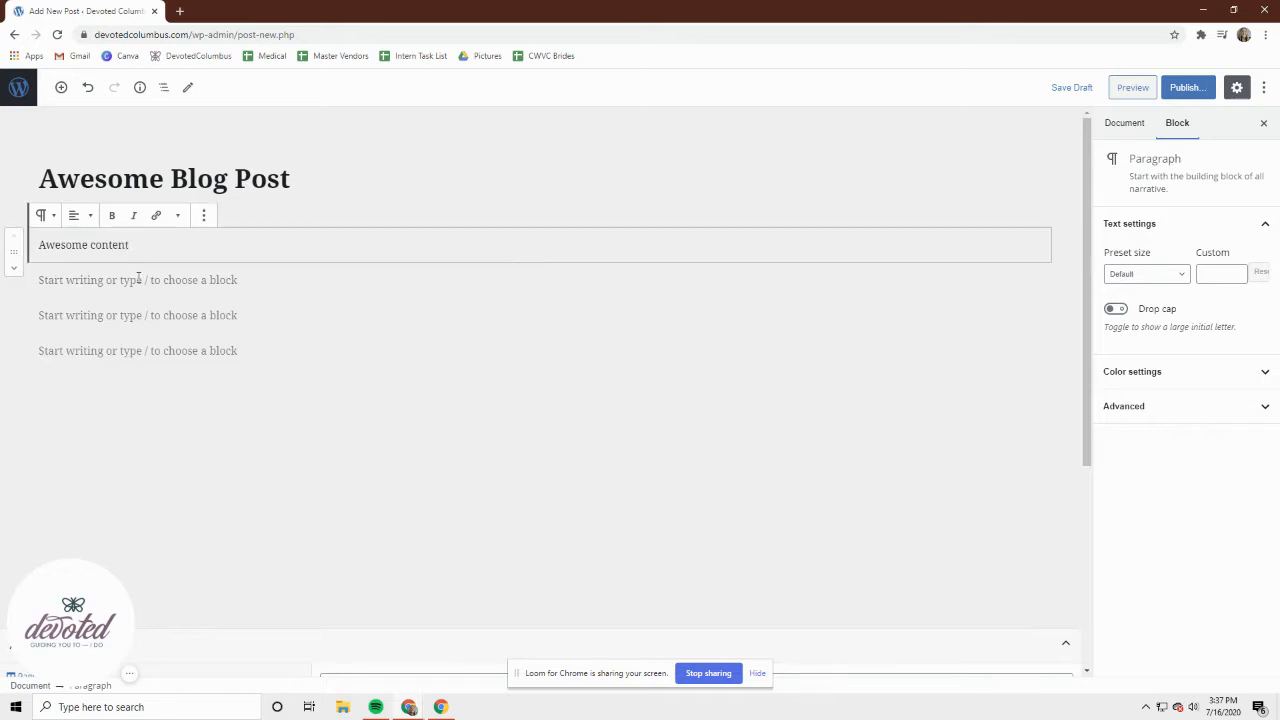
{"action": "left_click", "coordinate": [137, 278]}
{"action": "type", "text": "More Awesome C"}
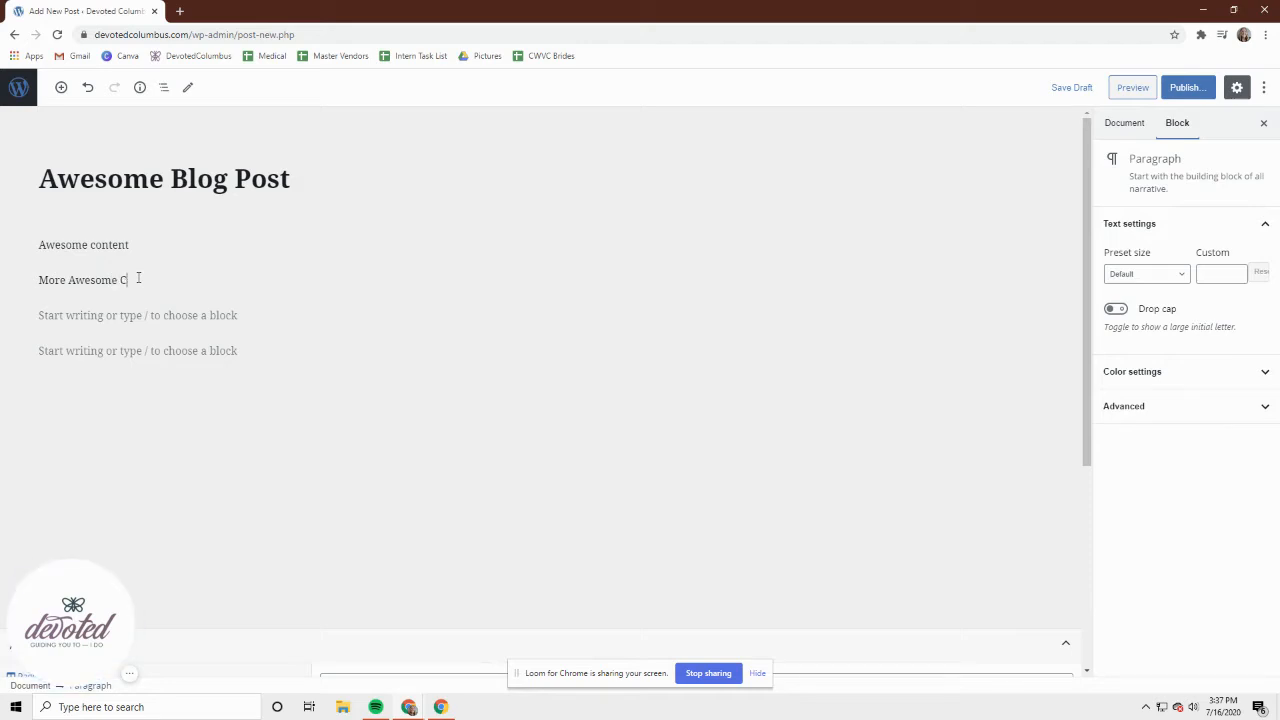
{"action": "type", "text": "ontent"}
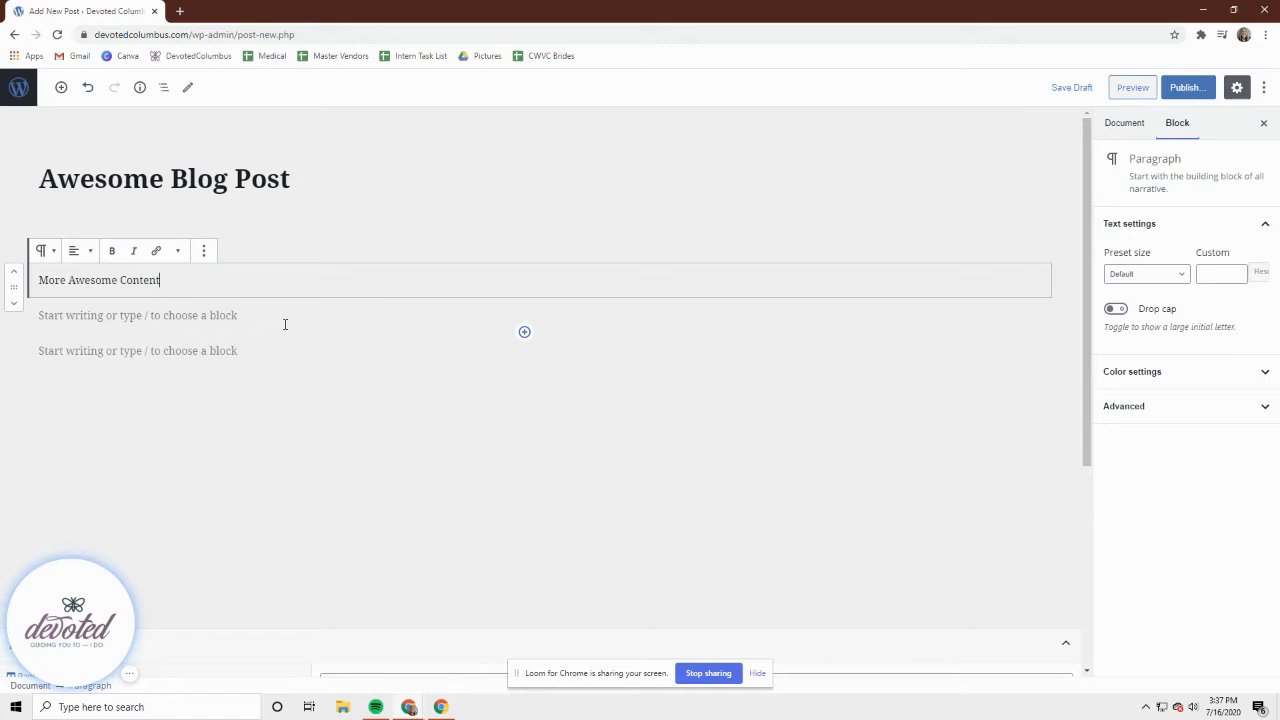
Upload the image twenty20_71b7cc89-a9e3-411d-92f4-aecffe7a0db1 (1) from the Downloads folder and set it as the post's featured image
{"action": "left_click", "coordinate": [412, 174]}
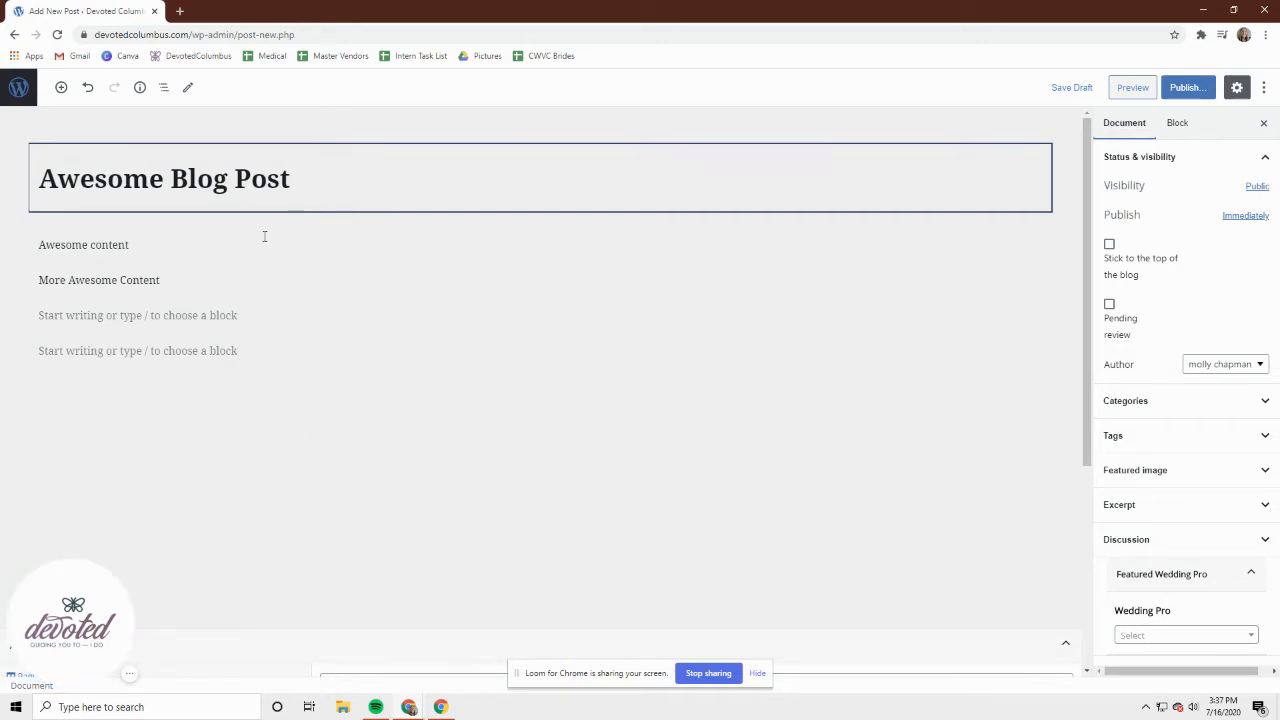
{"action": "left_click", "coordinate": [1181, 487]}
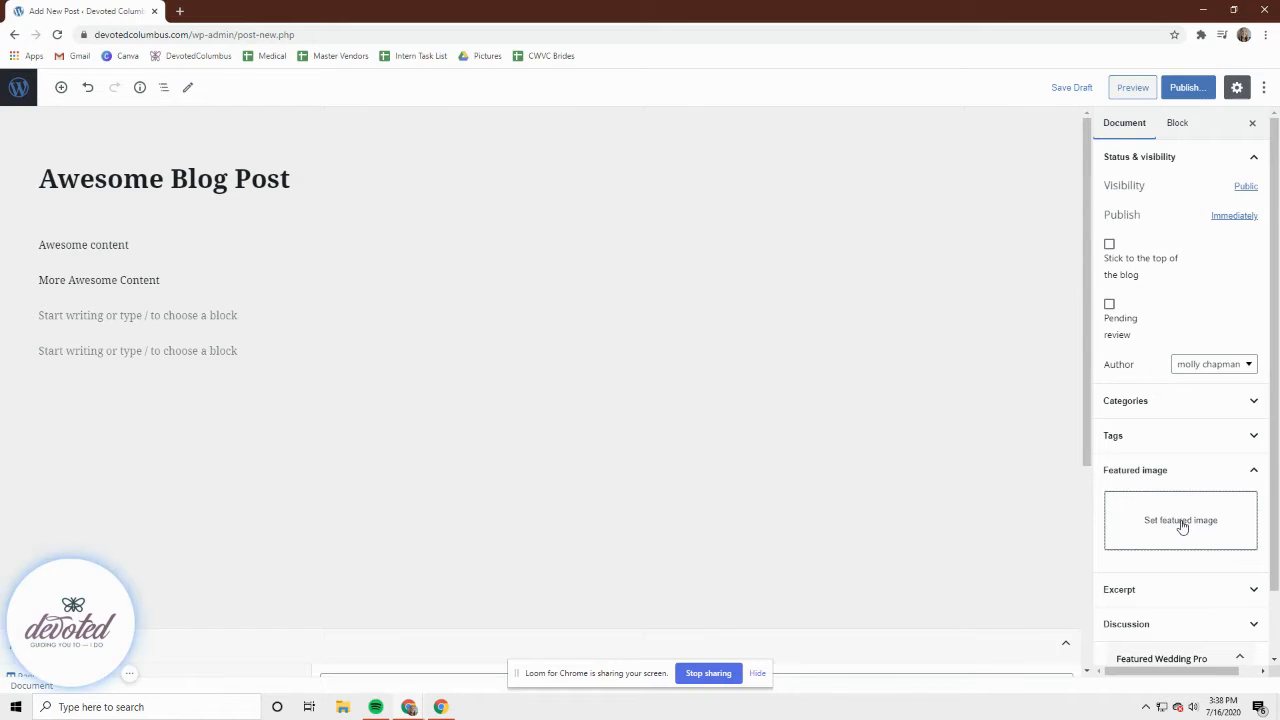
{"action": "left_click", "coordinate": [1181, 522]}
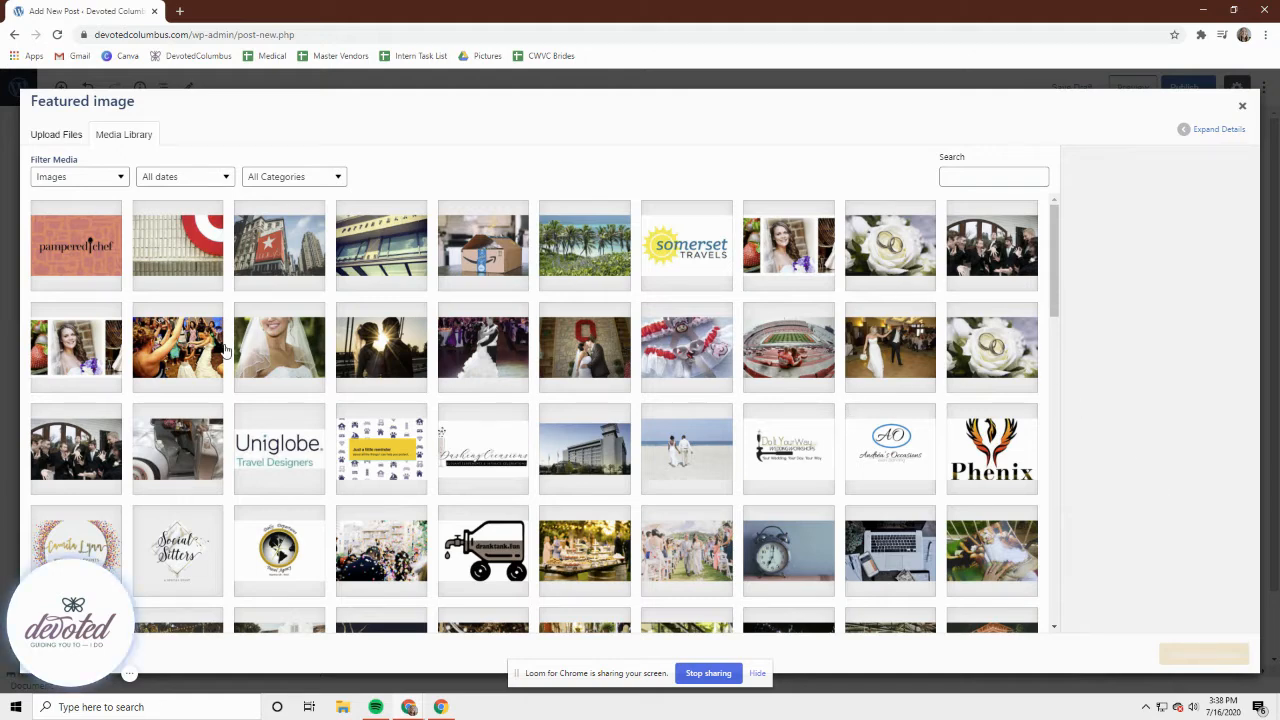
{"action": "left_click", "coordinate": [72, 140]}
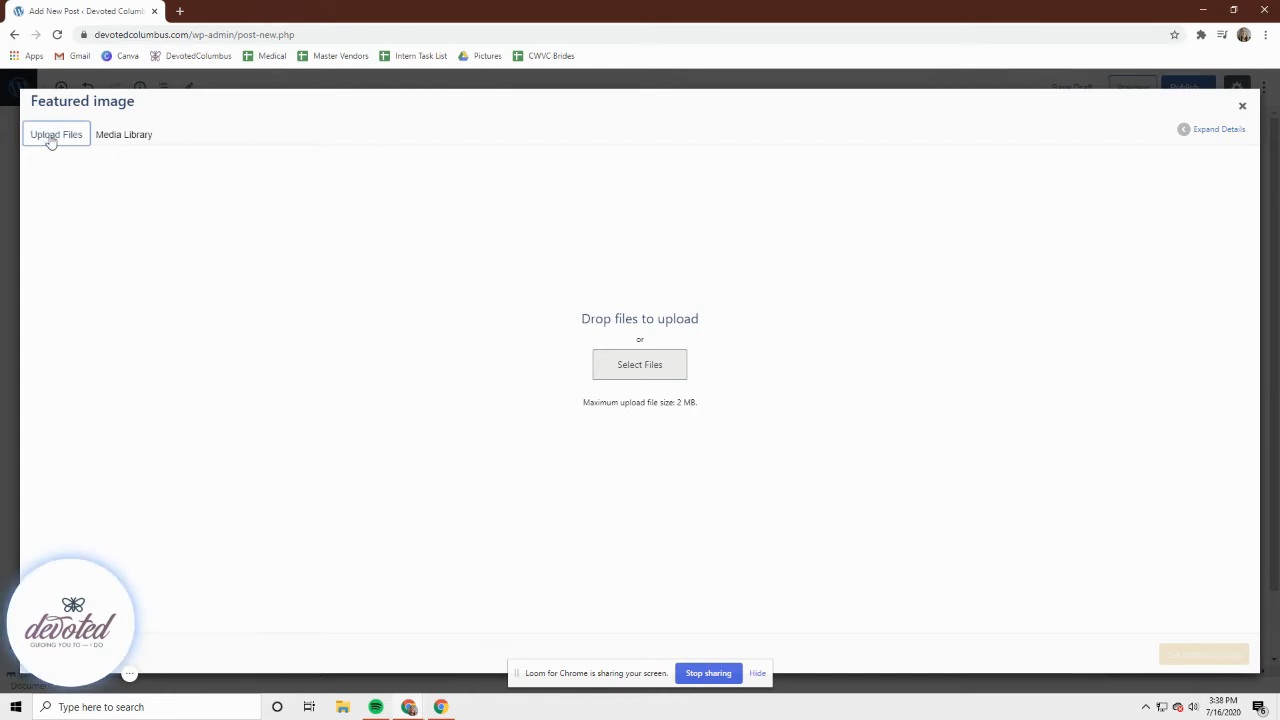
{"action": "left_click", "coordinate": [617, 364]}
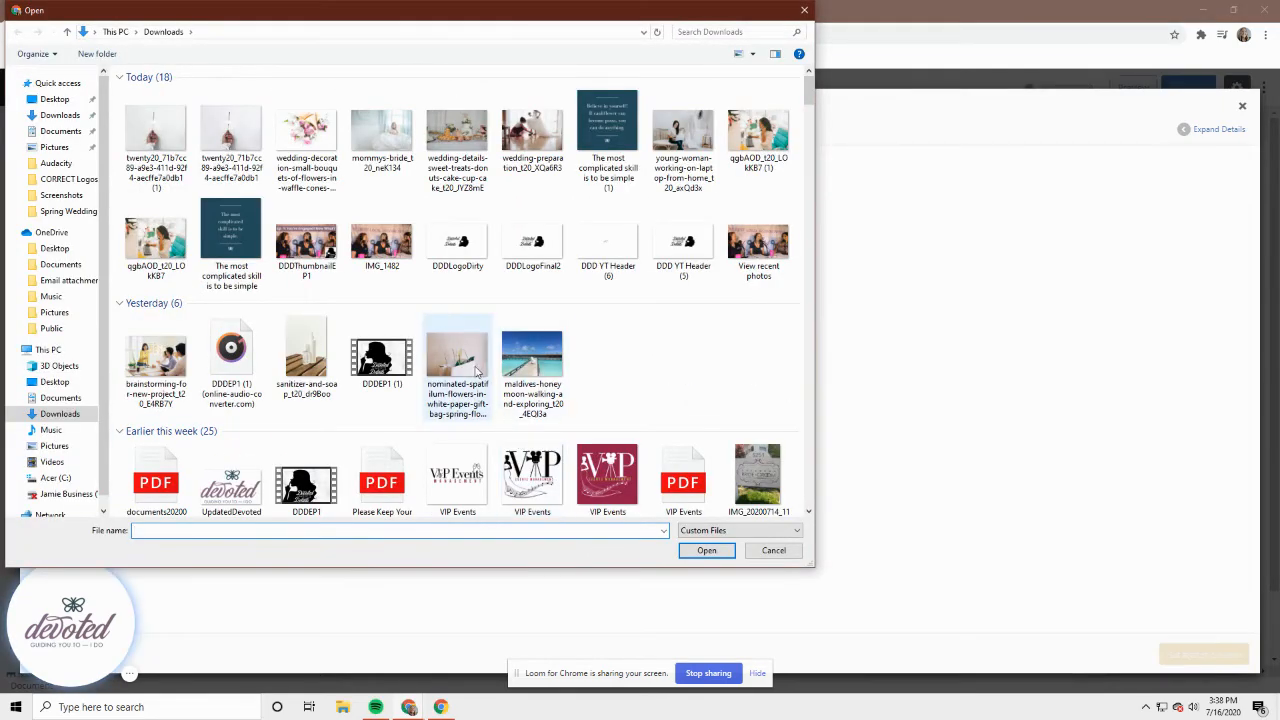
{"action": "left_click", "coordinate": [170, 140]}
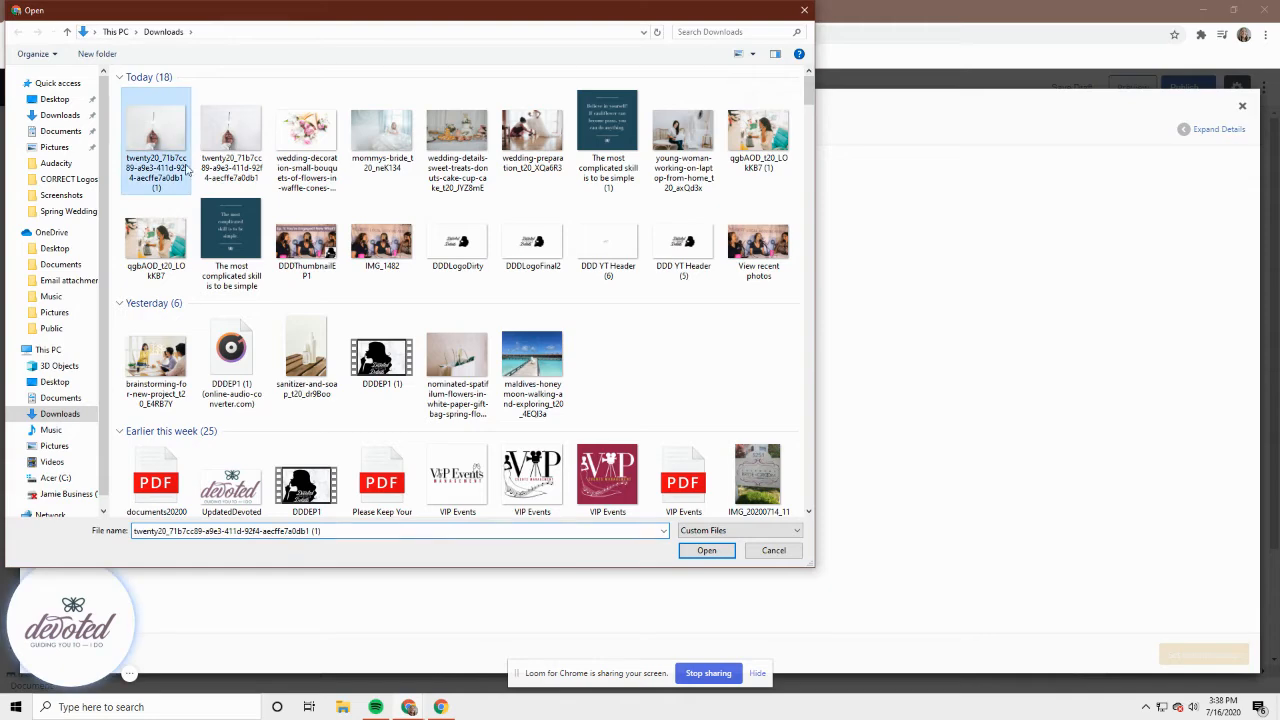
{"action": "left_click", "coordinate": [716, 553]}
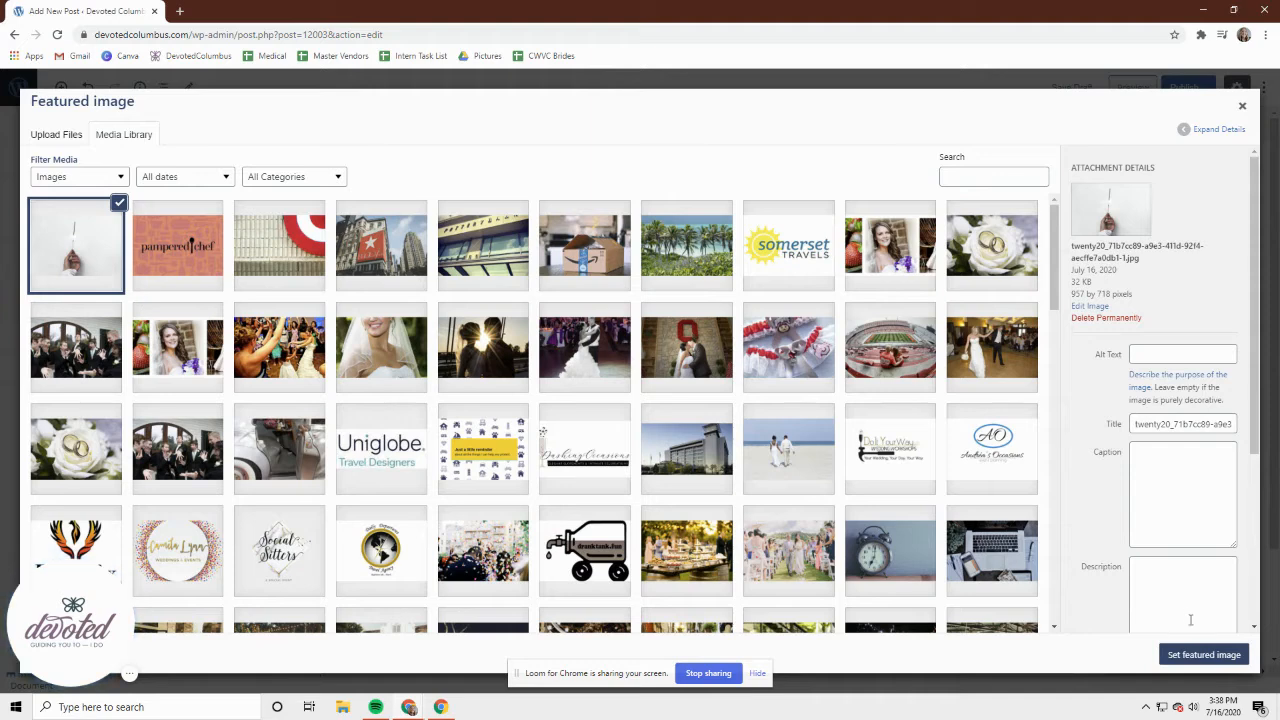
{"action": "left_click", "coordinate": [1204, 658]}
{"action": "left_click", "coordinate": [1203, 660]}
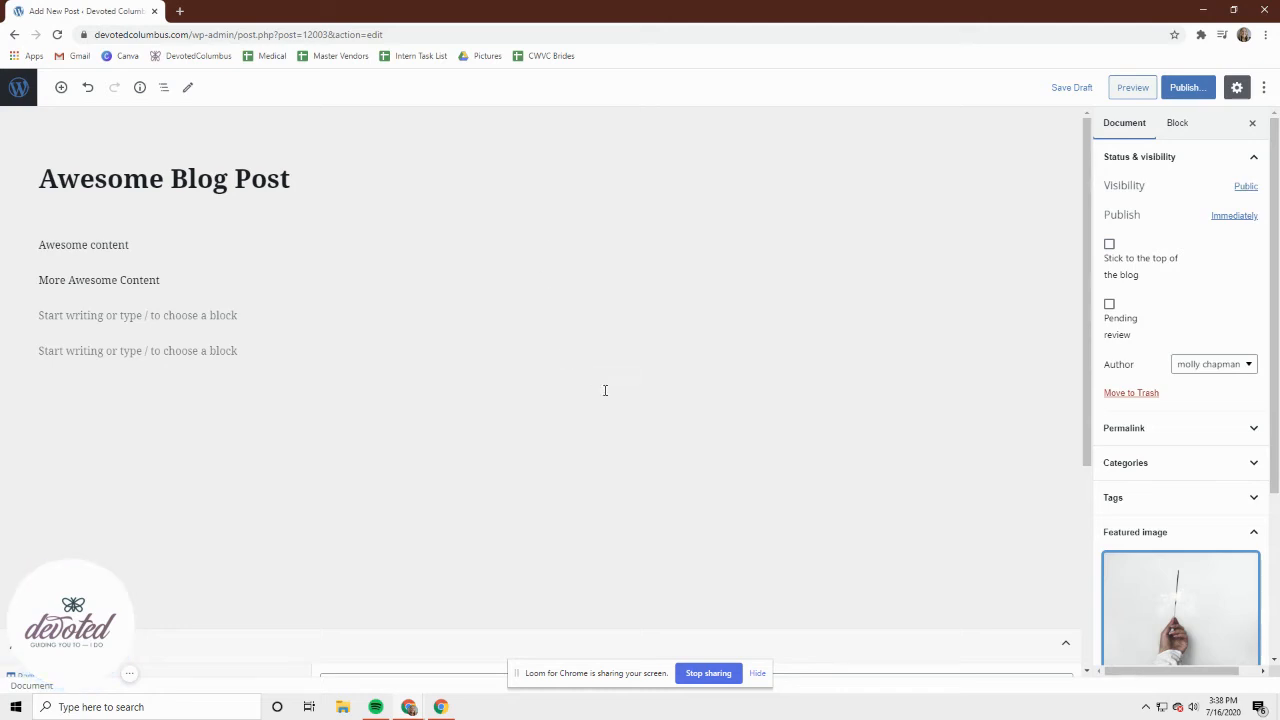
Insert an Image block between the "Awesome content" and "More Awesome Content" paragraphs
{"action": "left_click", "coordinate": [122, 282]}
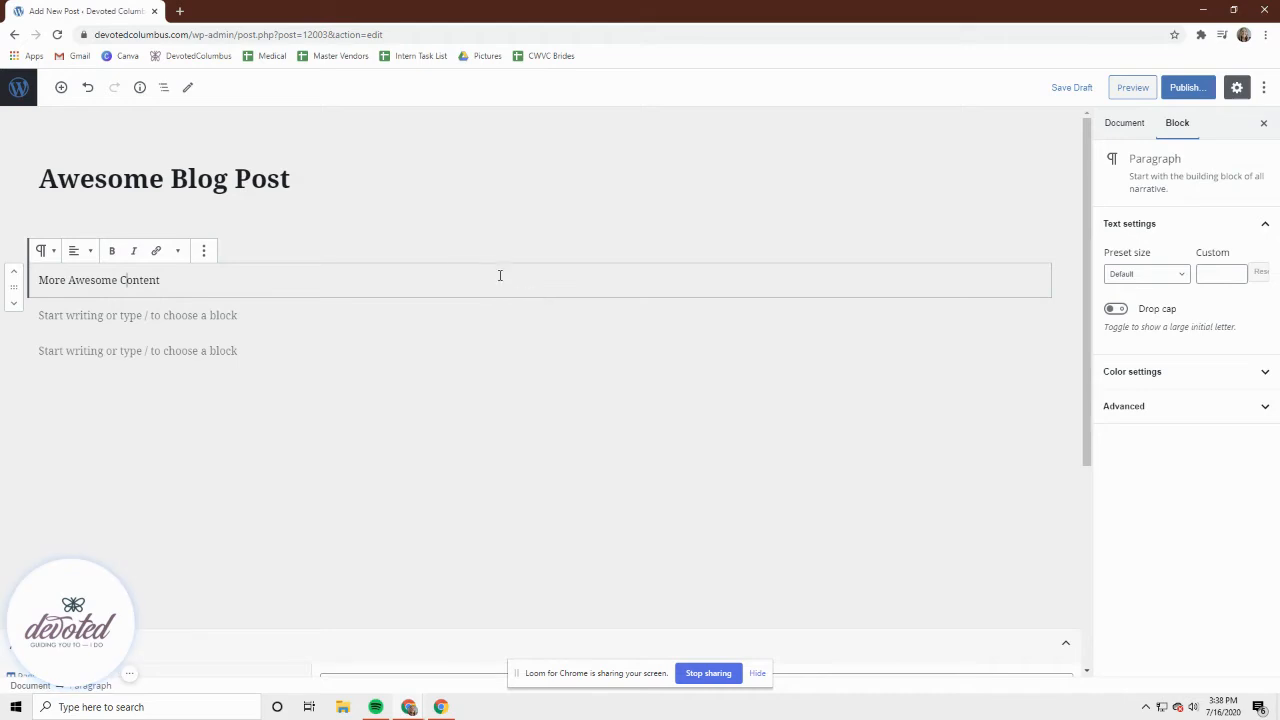
{"action": "left_click", "coordinate": [494, 241]}
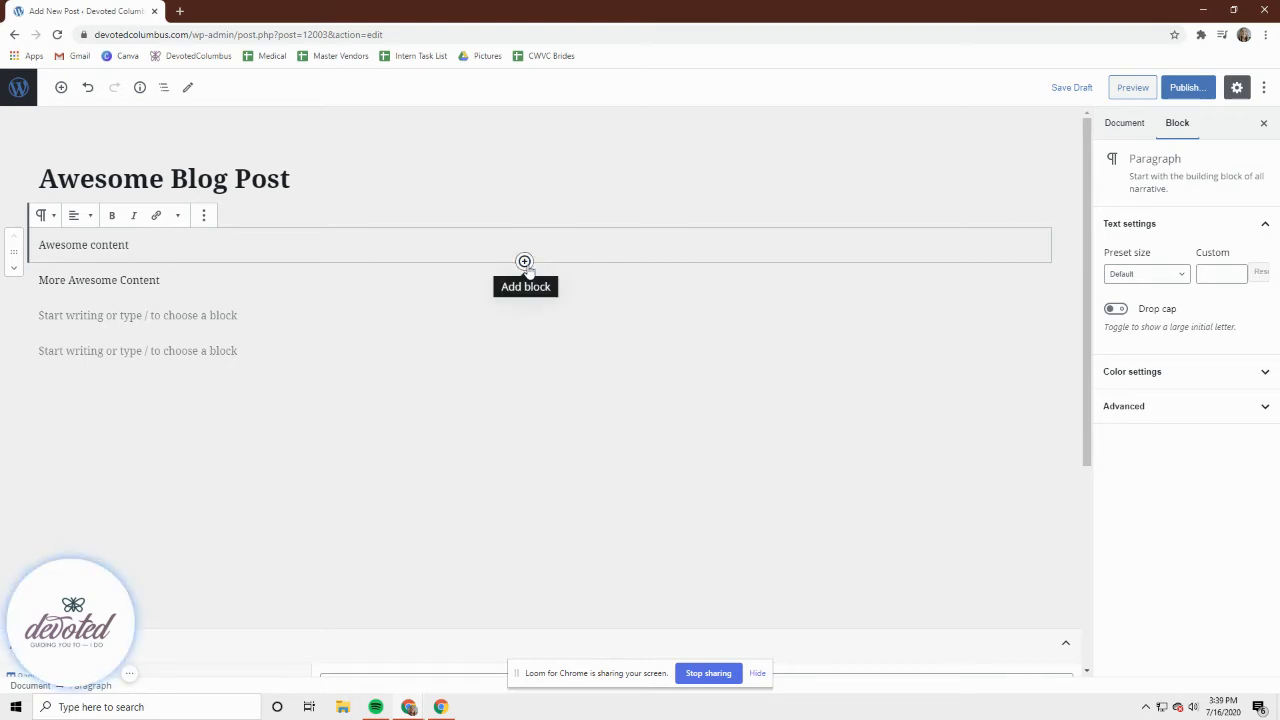
{"action": "left_click", "coordinate": [524, 262]}
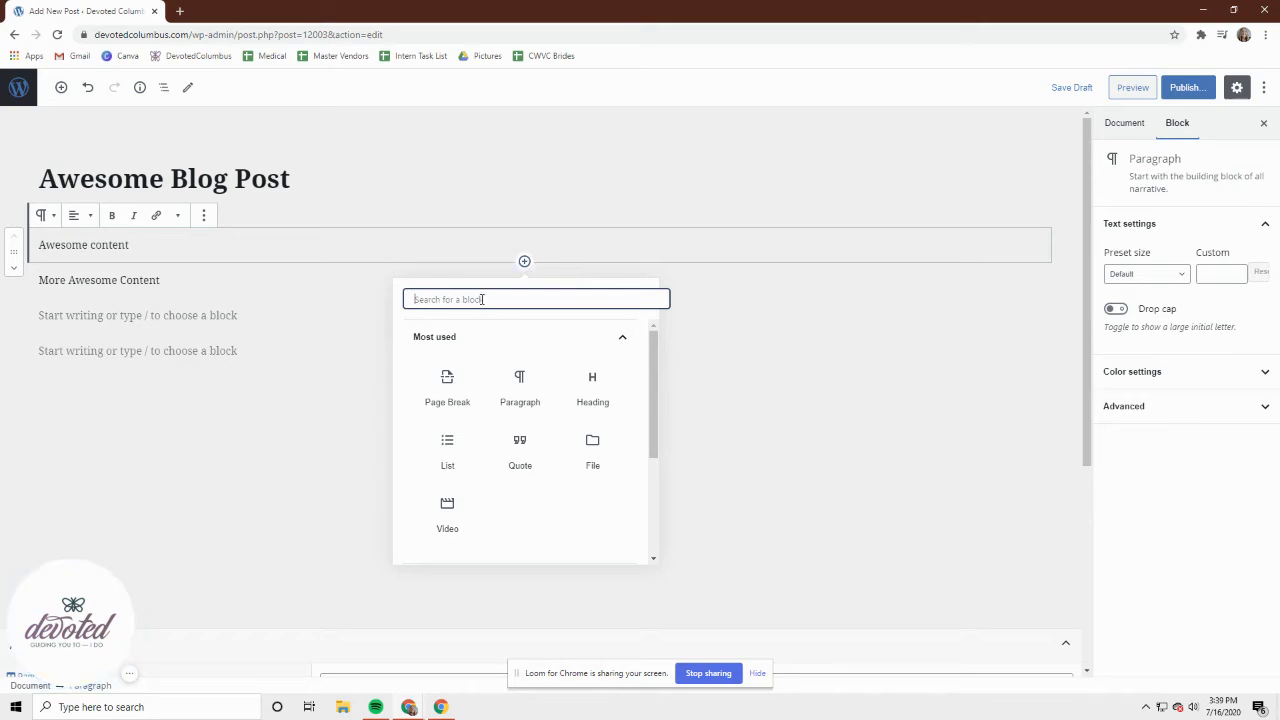
{"action": "type", "text": "i"}
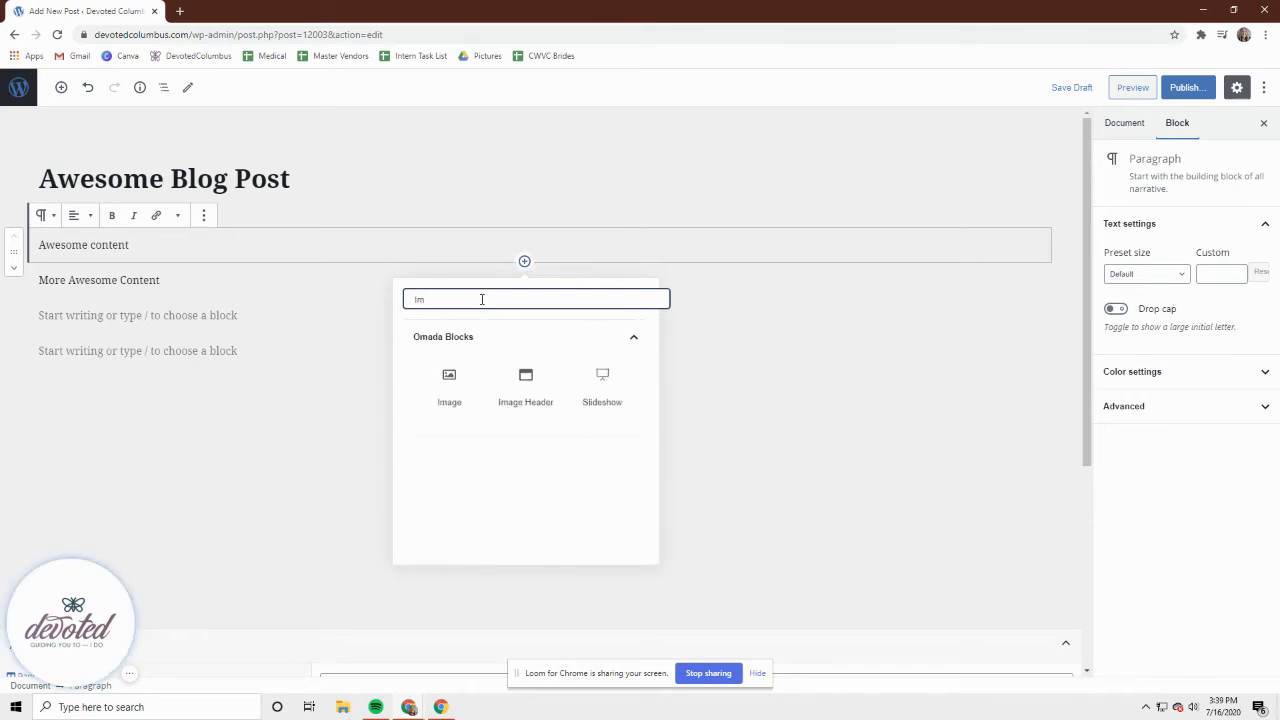
{"action": "left_click", "coordinate": [441, 397]}
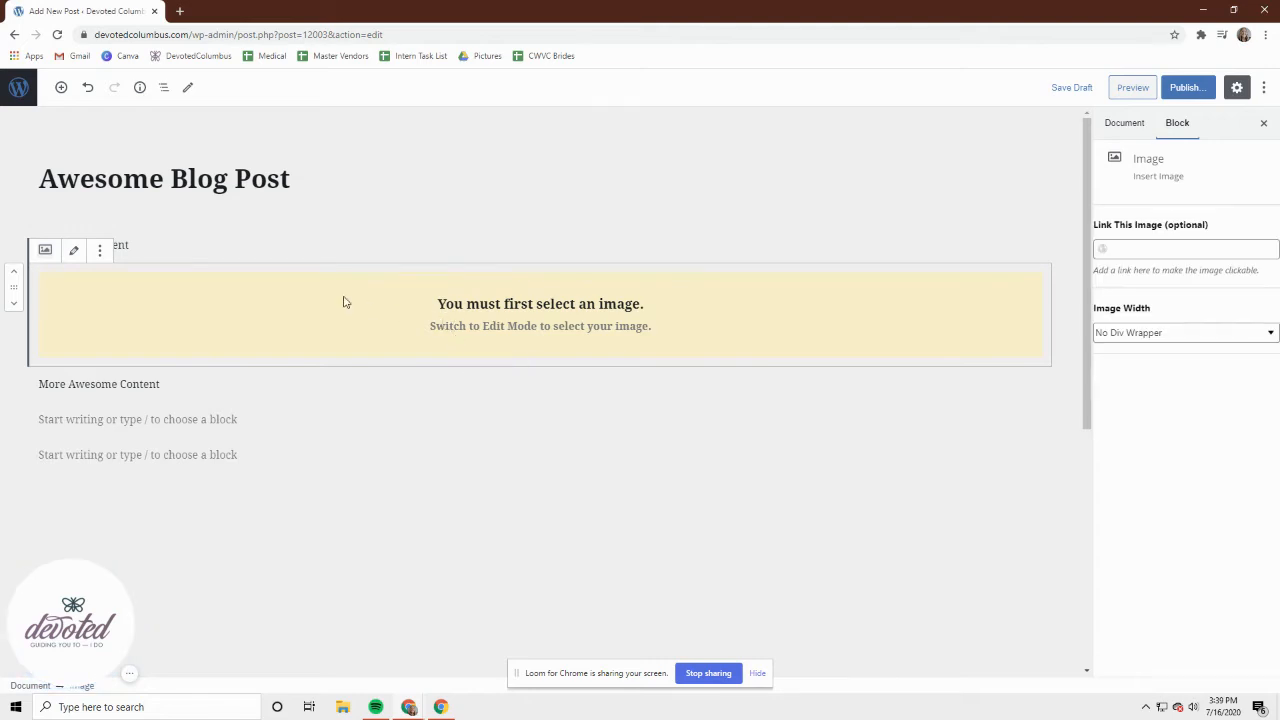
Fill the new Image block with the media library photo of the couple walking on the beach
{"action": "left_click", "coordinate": [74, 251]}
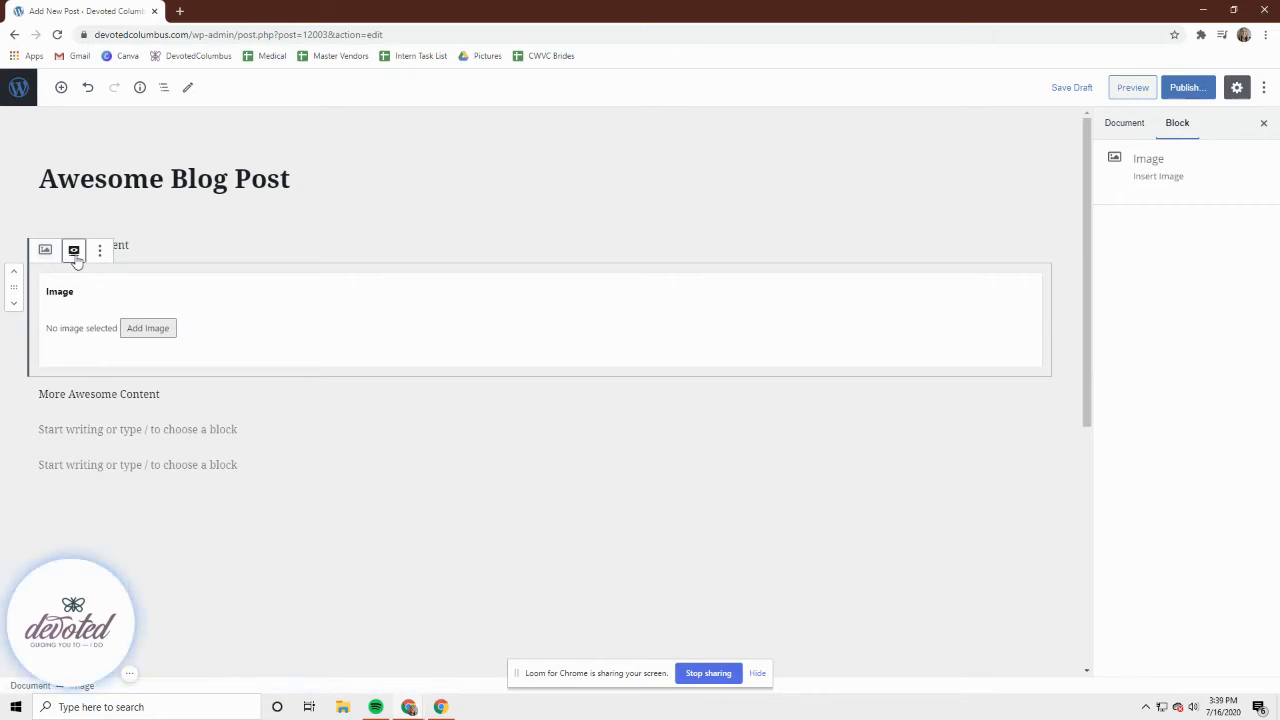
{"action": "left_click", "coordinate": [134, 328]}
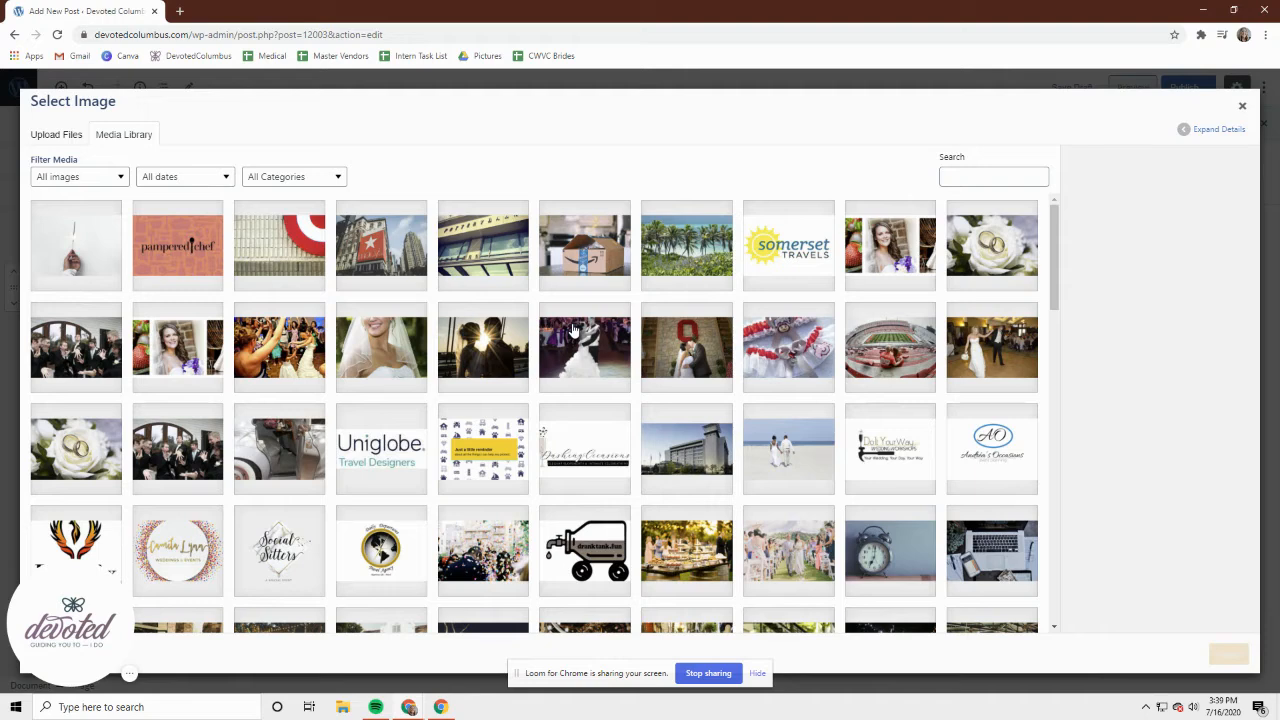
{"action": "left_click", "coordinate": [804, 445]}
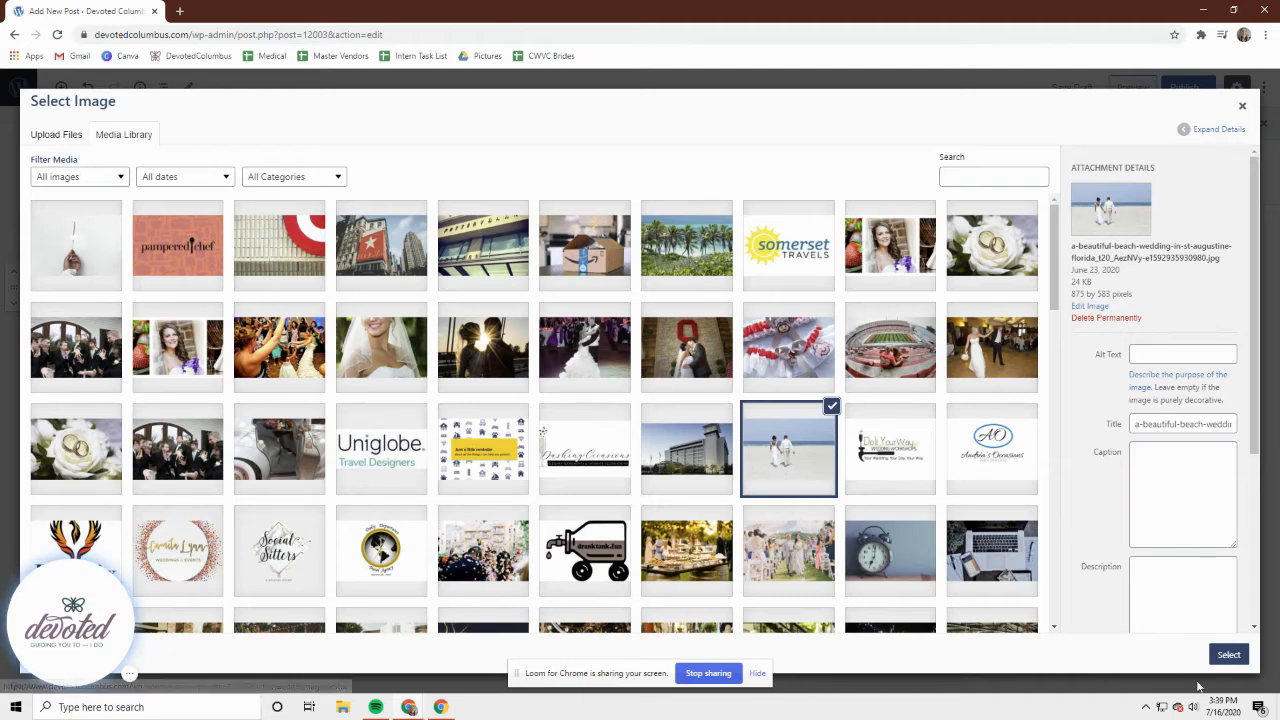
{"action": "left_click", "coordinate": [1216, 656]}
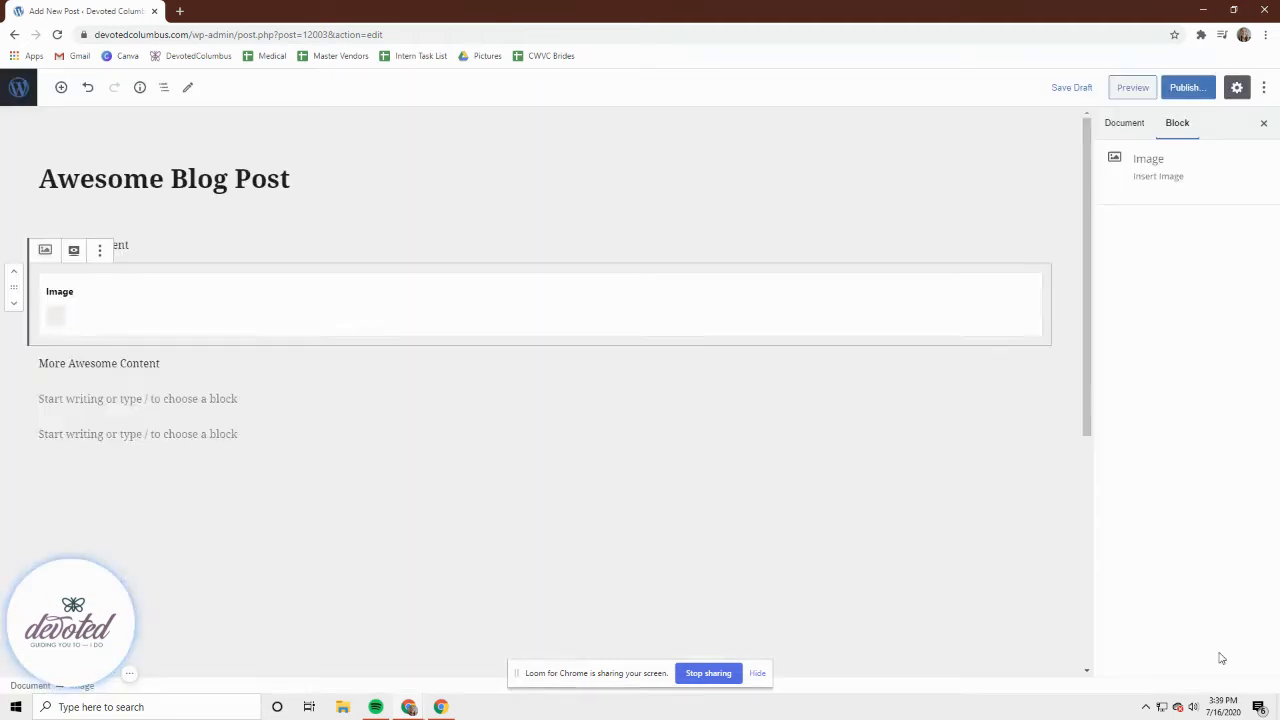
Preview the post to examine its featured image and body layout, and return to the post editor
{"action": "left_click", "coordinate": [1130, 95]}
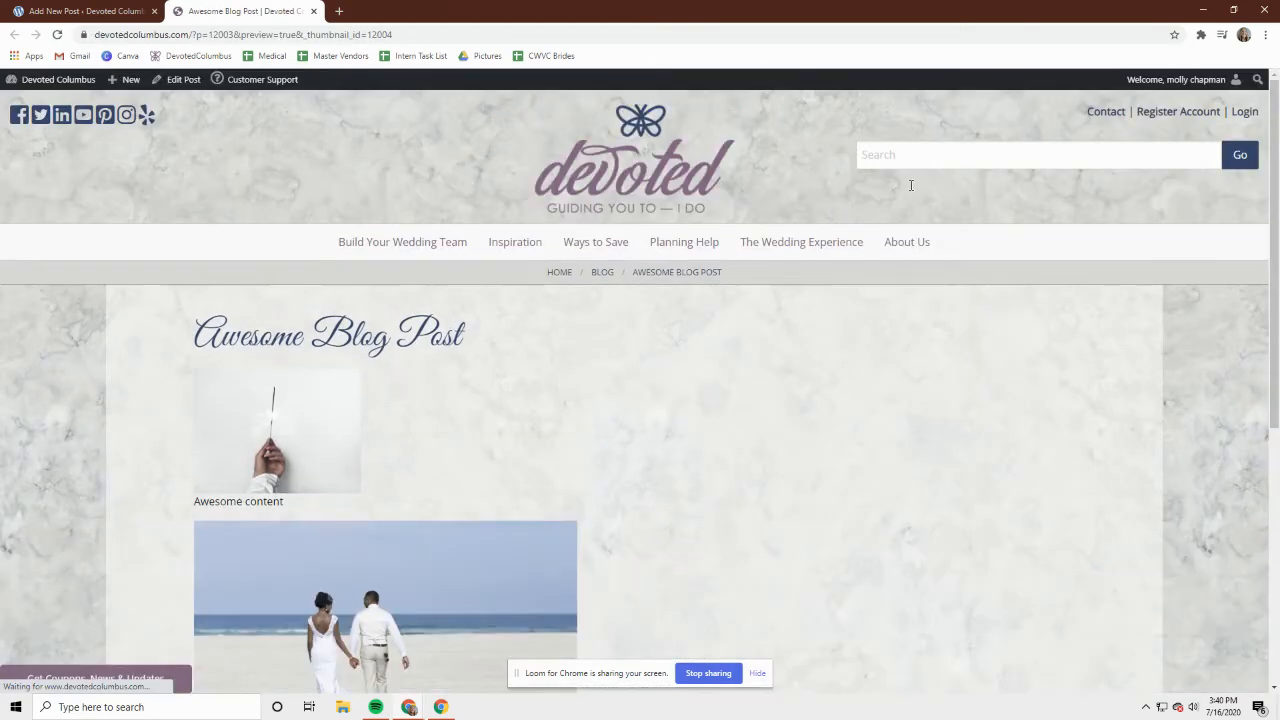
{"action": "scroll", "coordinate": [657, 346], "scroll_direction": "down", "scroll_amount": 2}
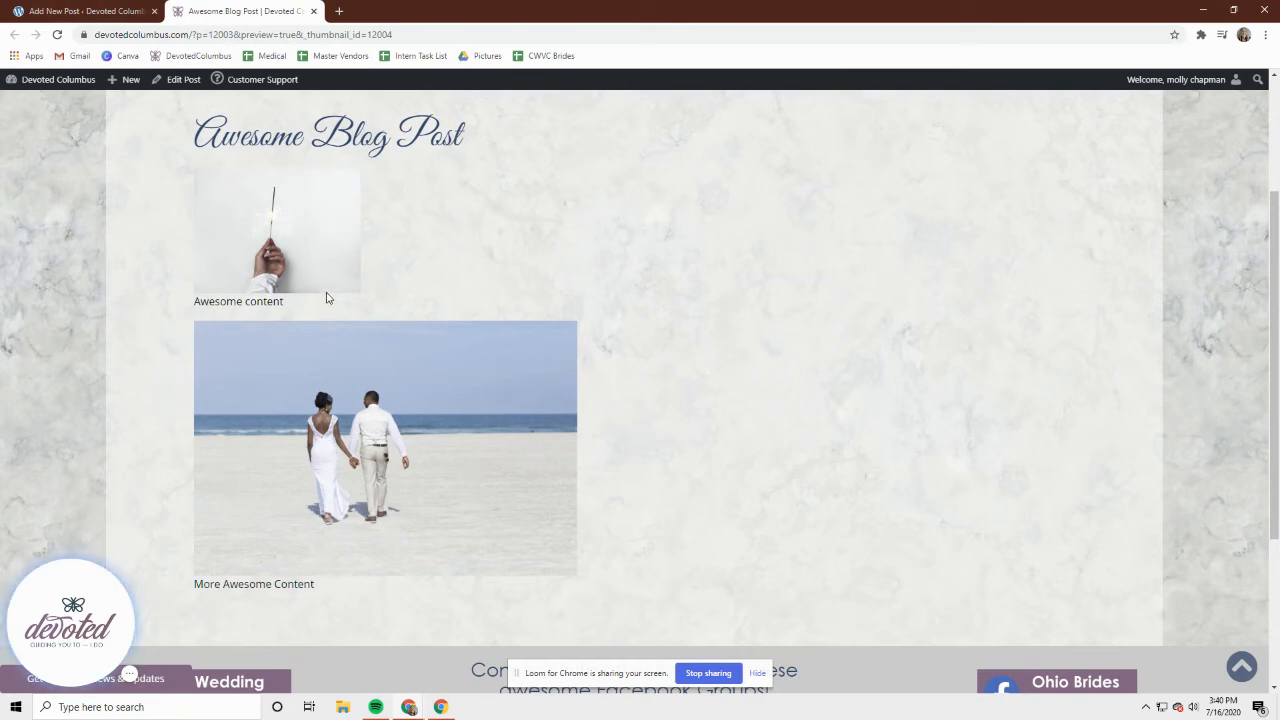
{"action": "left_click", "coordinate": [101, 10]}
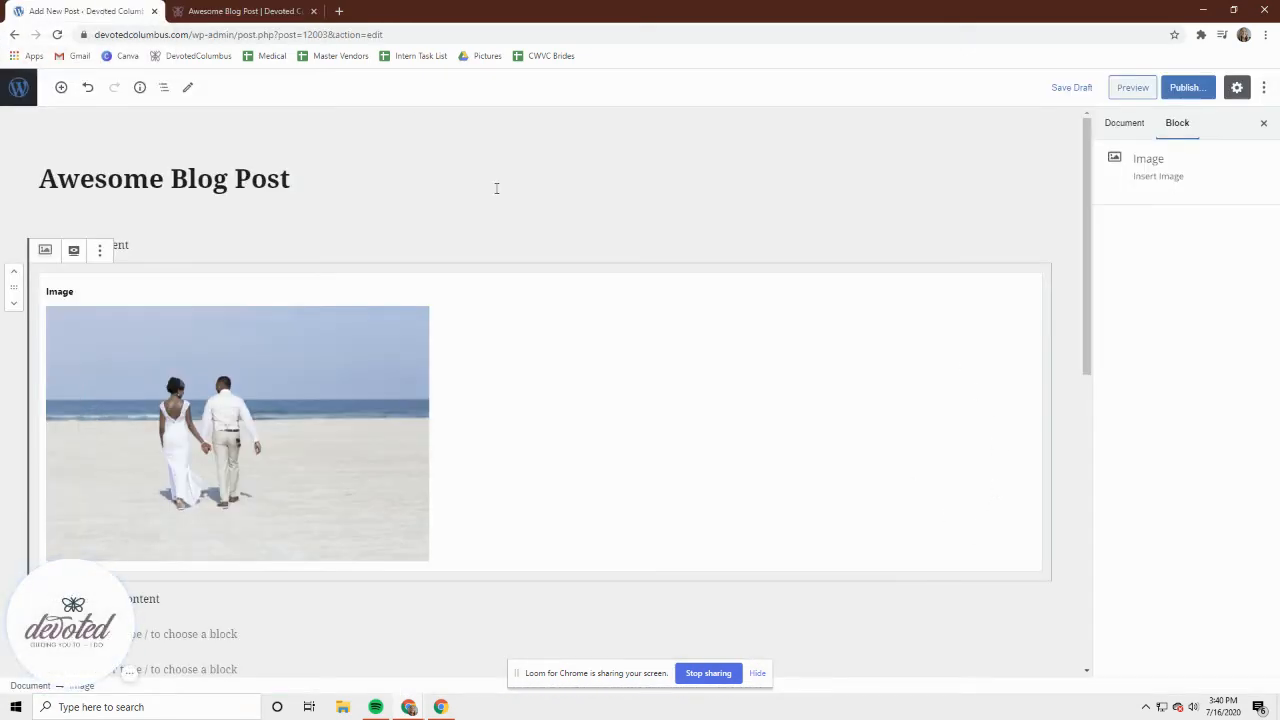
Scale the inline beach photo down to 475 × 316 pixels and return to the post editor
{"action": "mouse_move", "coordinate": [396, 320]}
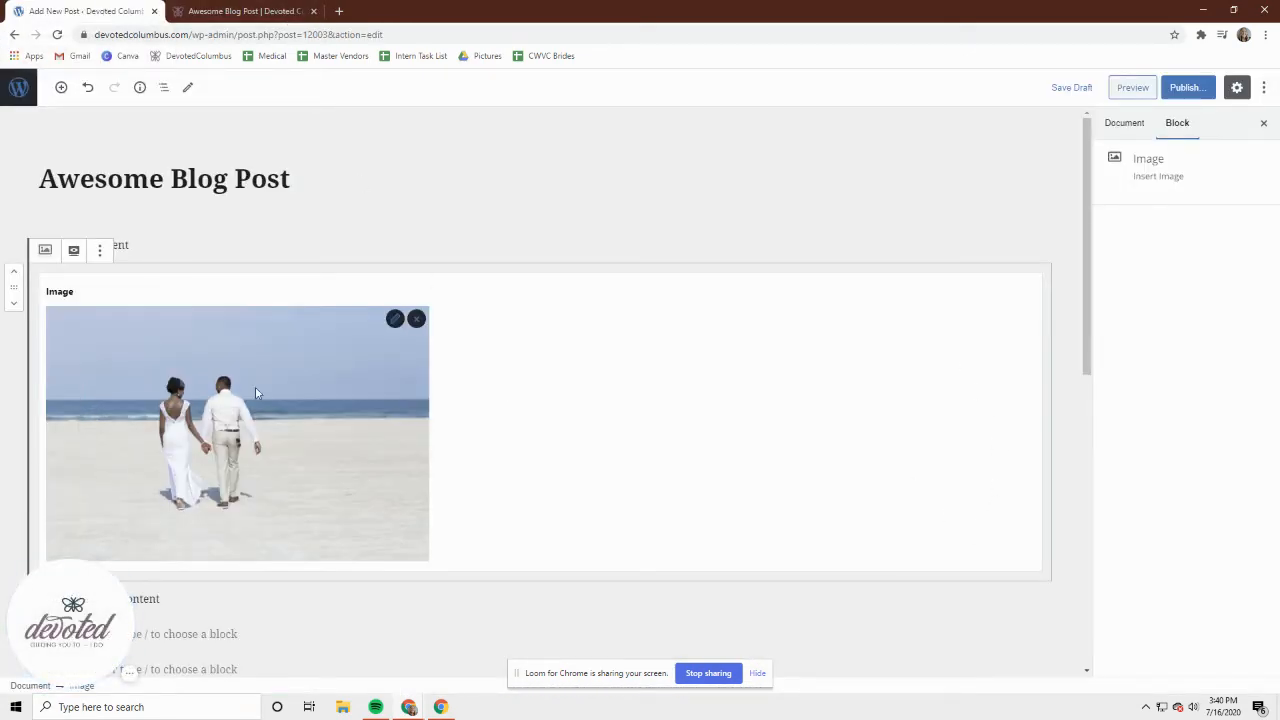
{"action": "left_click", "coordinate": [396, 320]}
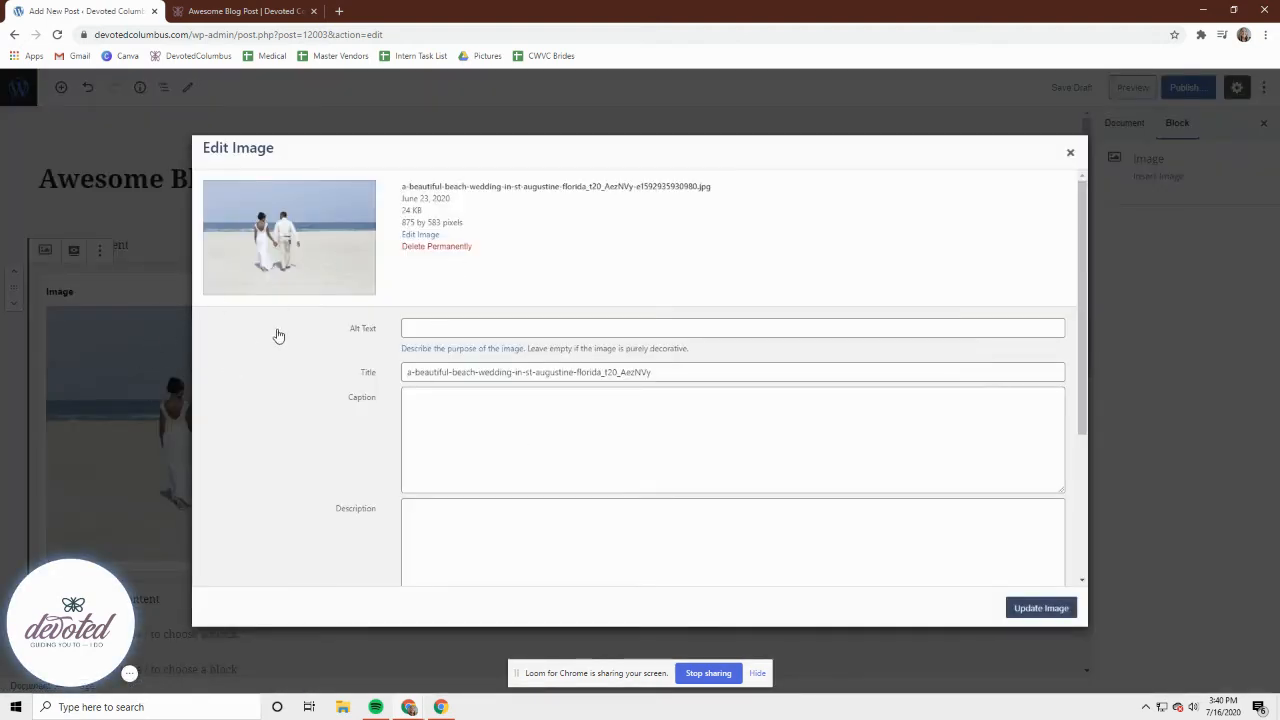
{"action": "left_click", "coordinate": [413, 240]}
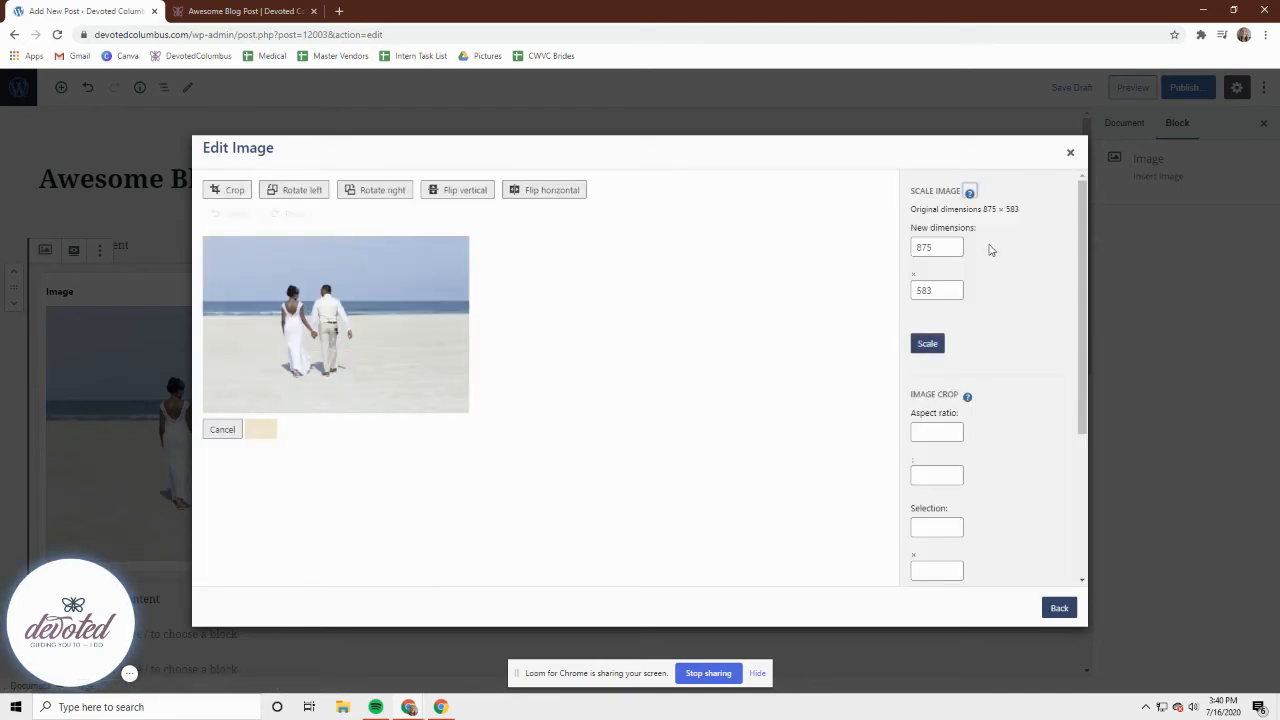
{"action": "left_click", "coordinate": [921, 247]}
{"action": "left_click", "coordinate": [929, 344]}
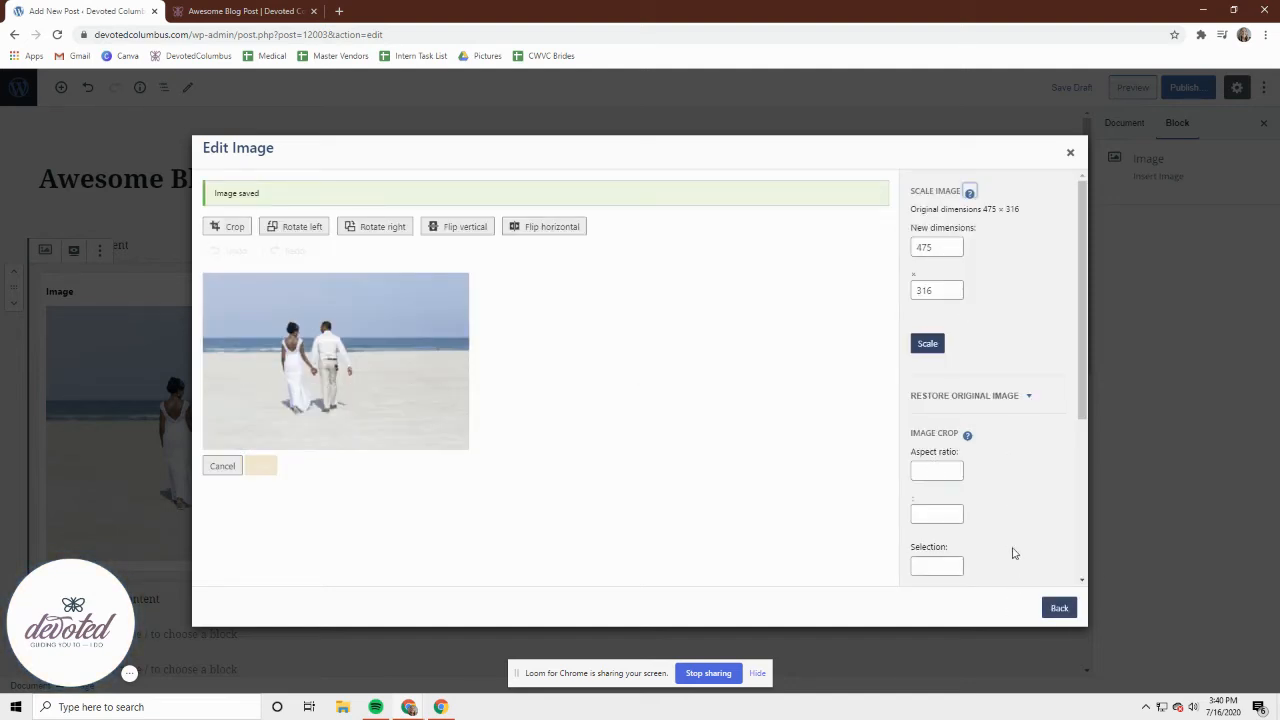
{"action": "left_click", "coordinate": [1058, 608]}
{"action": "left_click", "coordinate": [1042, 612]}
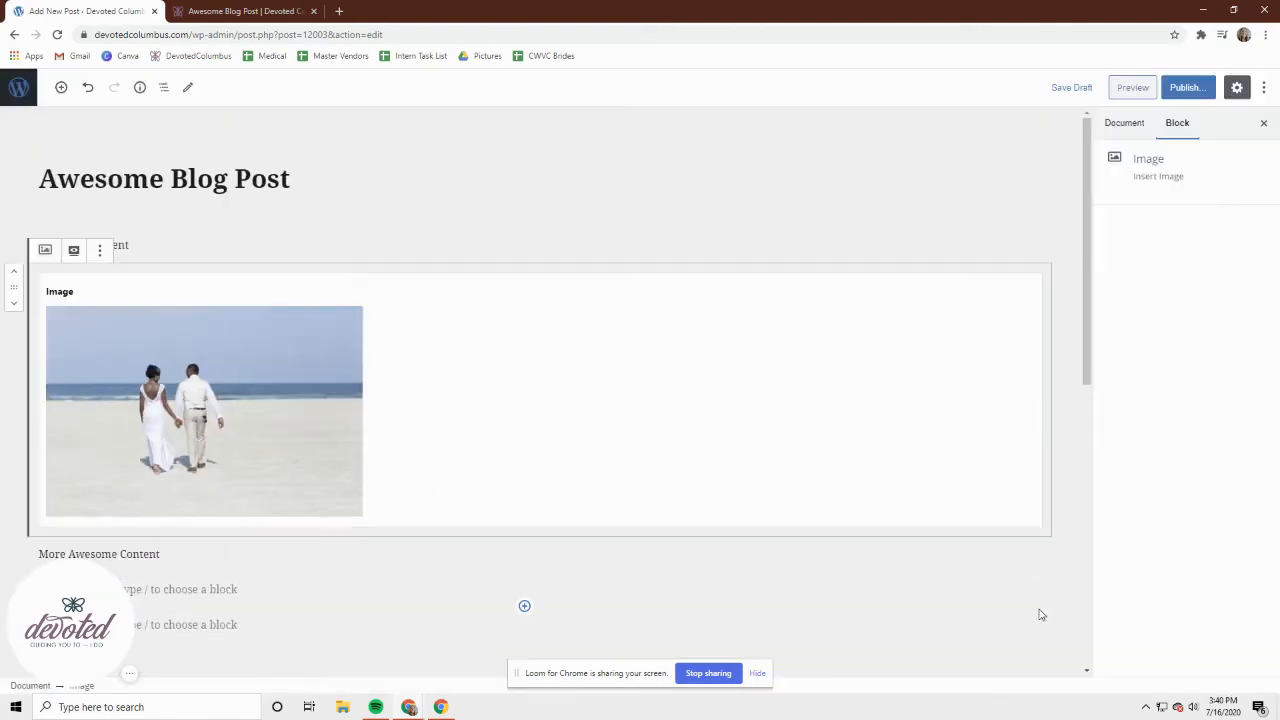
Preview the post to examine the resized beach photo in the body, and close the preview
{"action": "left_click", "coordinate": [1128, 88]}
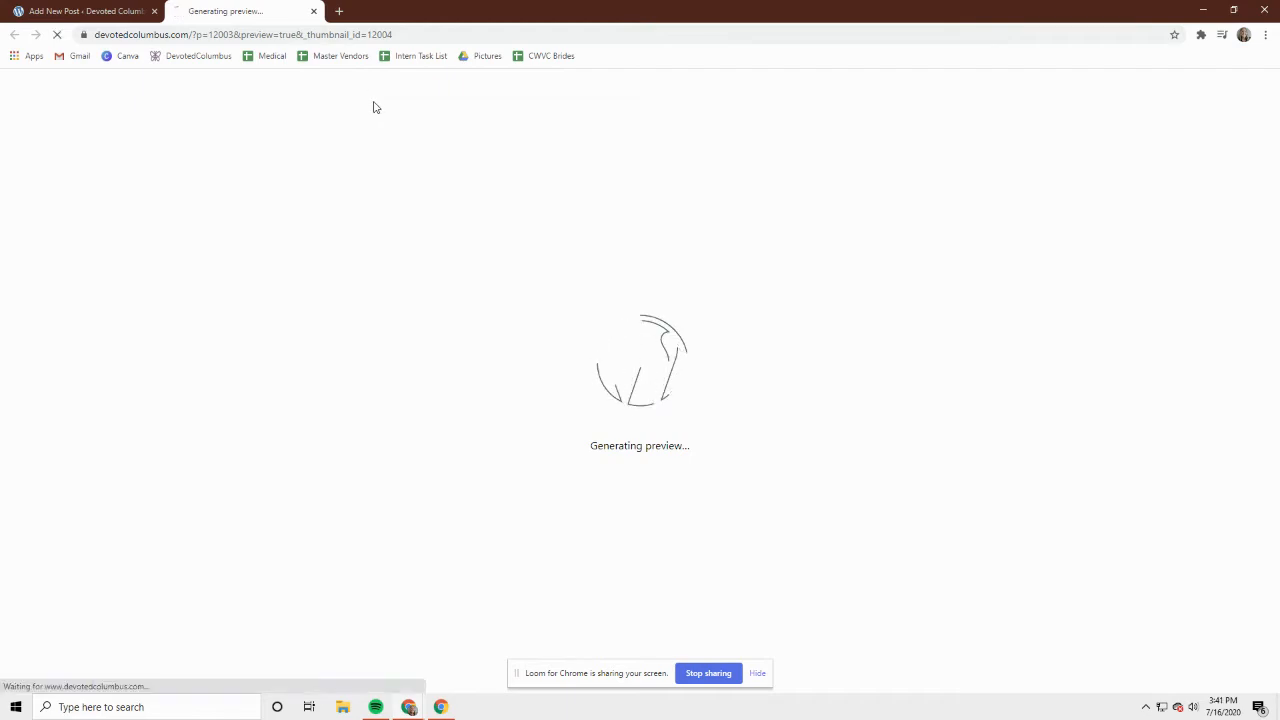
{"action": "scroll", "coordinate": [434, 264], "scroll_direction": "down", "scroll_amount": 1}
{"action": "scroll", "coordinate": [434, 264], "scroll_direction": "down", "scroll_amount": 4}
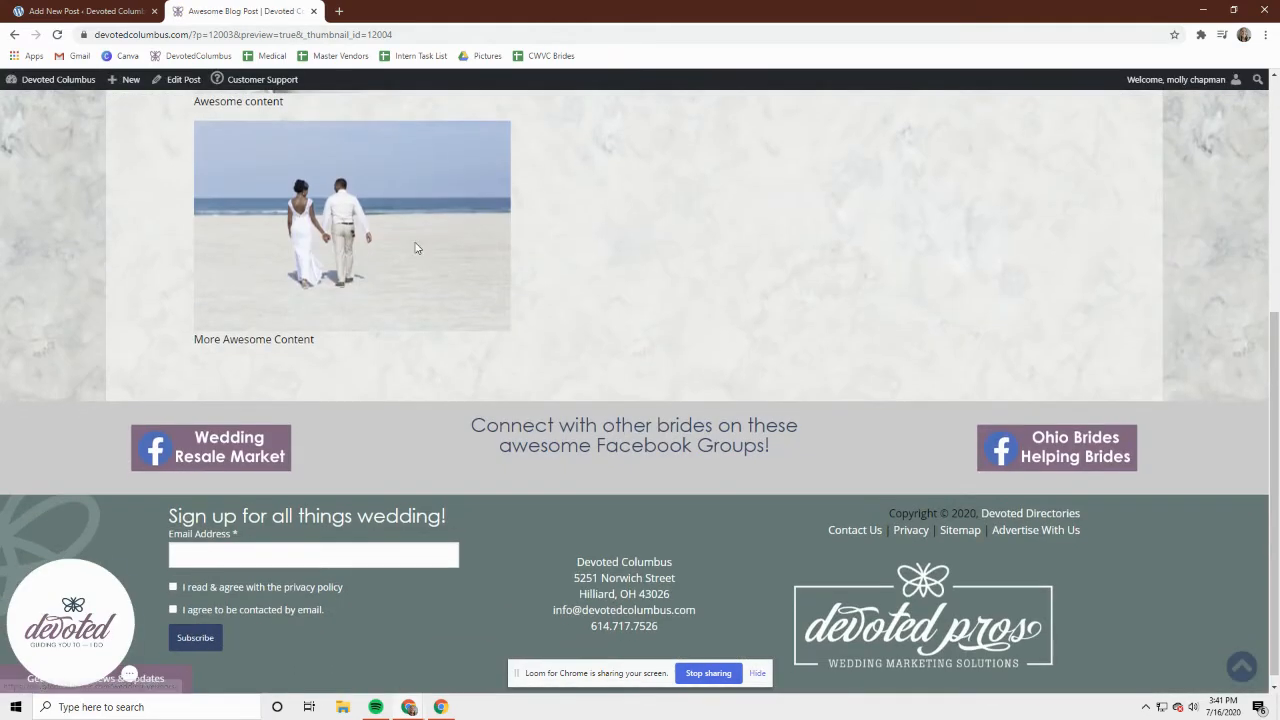
{"action": "scroll", "coordinate": [414, 250], "scroll_direction": "up", "scroll_amount": 2}
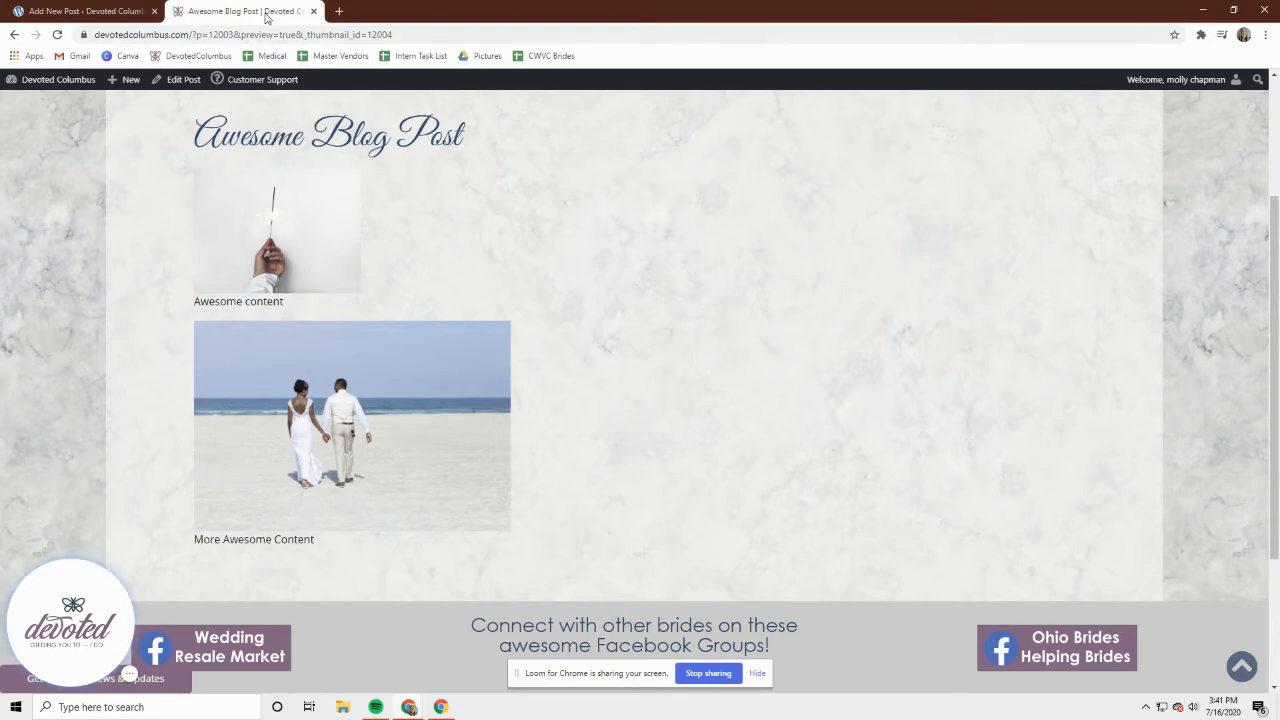
{"action": "left_click", "coordinate": [313, 11]}
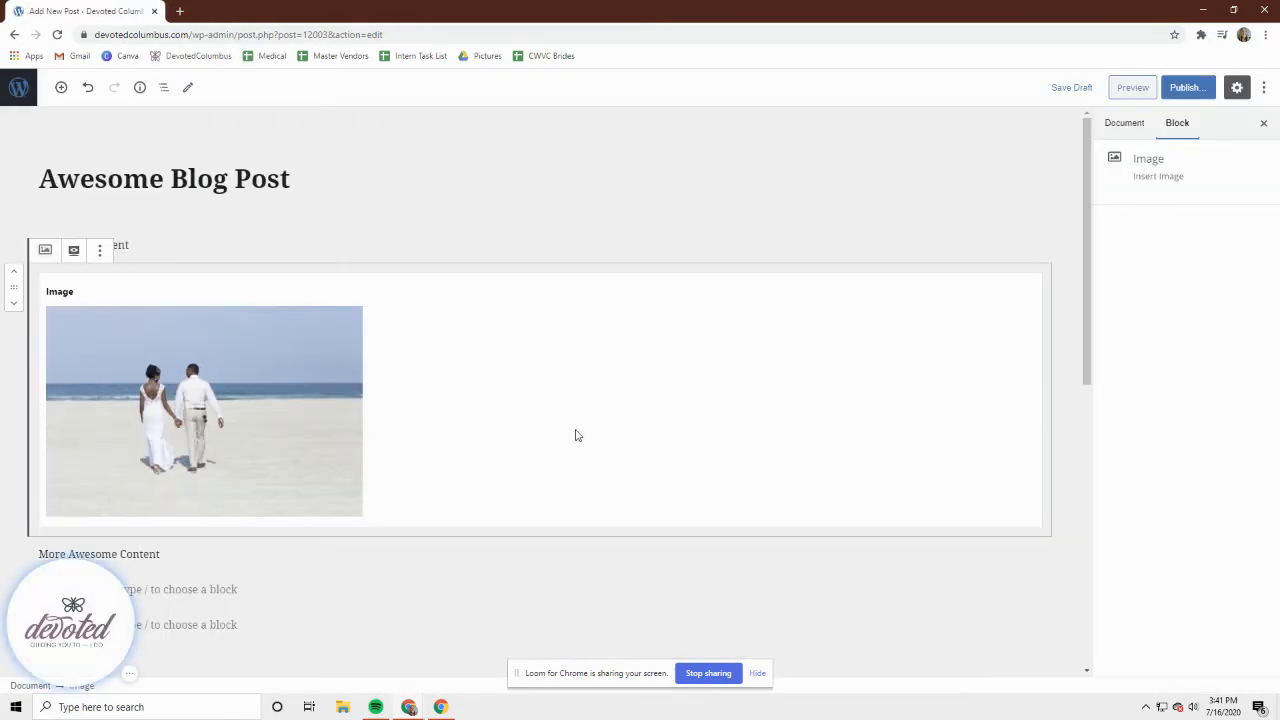
Insert a Heading block between the beach photo and the "More Awesome Content" paragraph
{"action": "scroll", "coordinate": [416, 320], "scroll_direction": "down", "scroll_amount": 1}
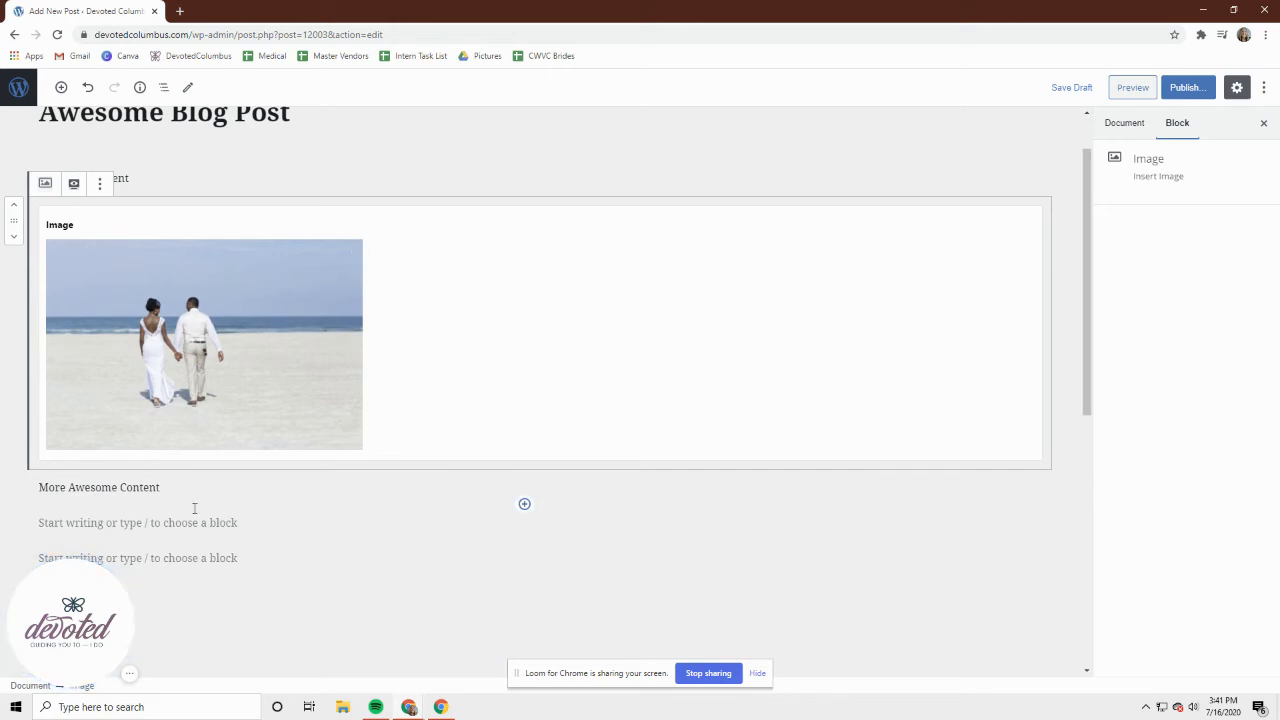
{"action": "scroll", "coordinate": [471, 329], "scroll_direction": "down", "scroll_amount": 3}
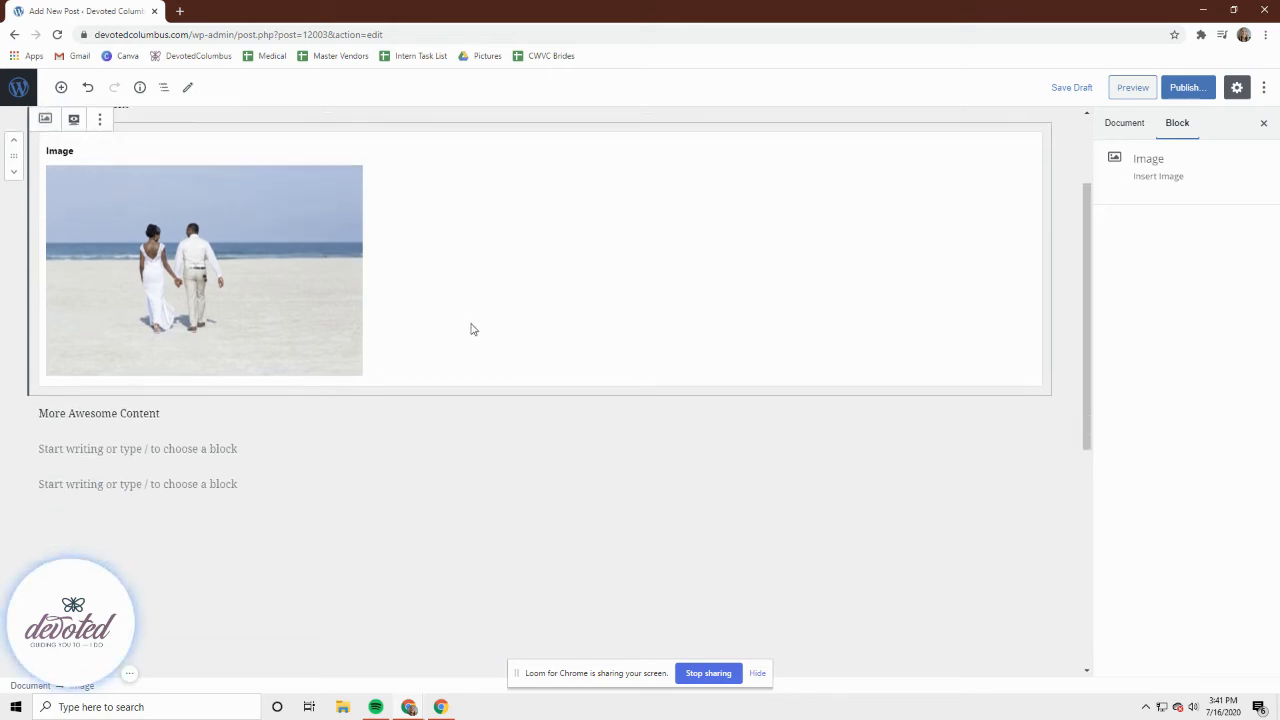
{"action": "scroll", "coordinate": [531, 374], "scroll_direction": "up", "scroll_amount": 4}
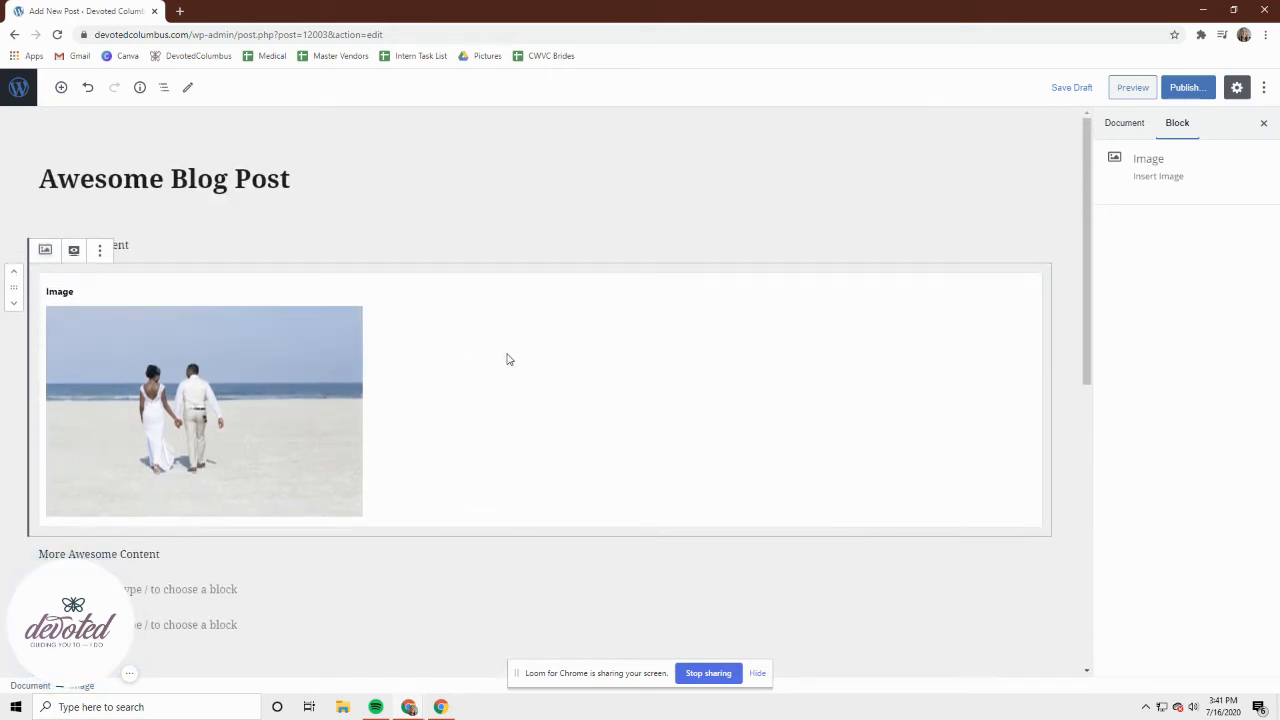
{"action": "left_click", "coordinate": [306, 212]}
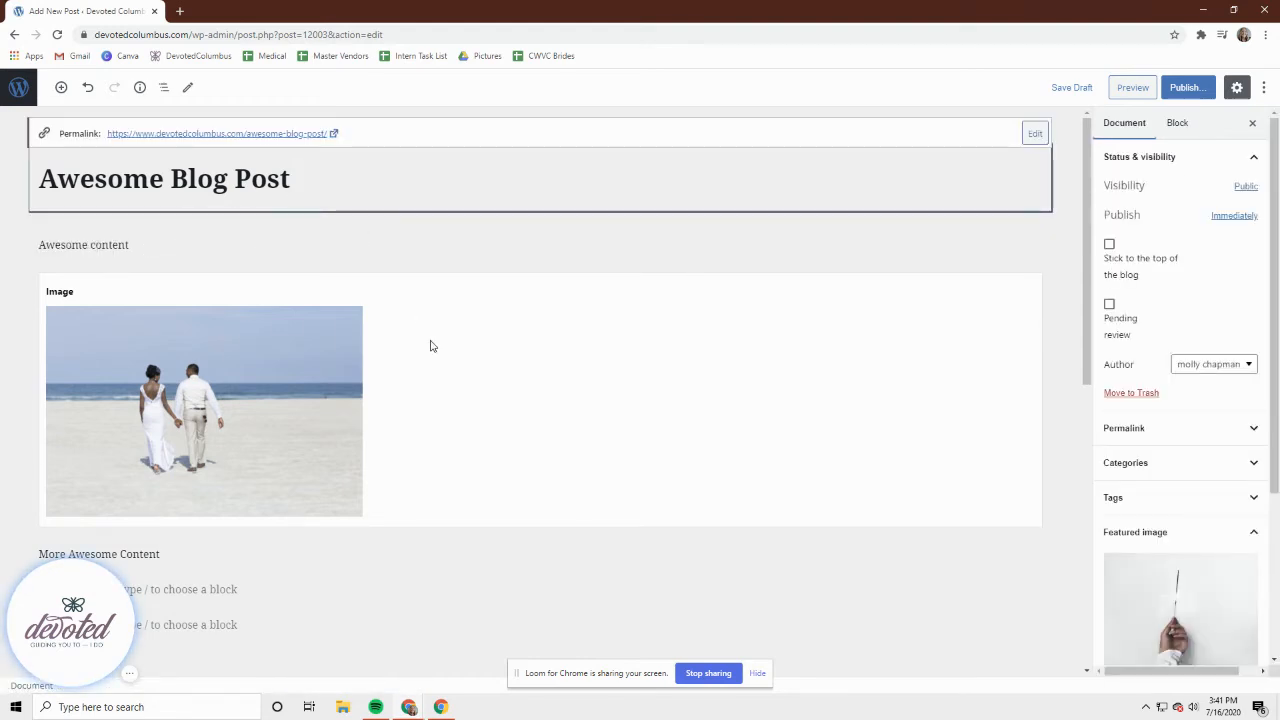
{"action": "scroll", "coordinate": [431, 346], "scroll_direction": "down", "scroll_amount": 1}
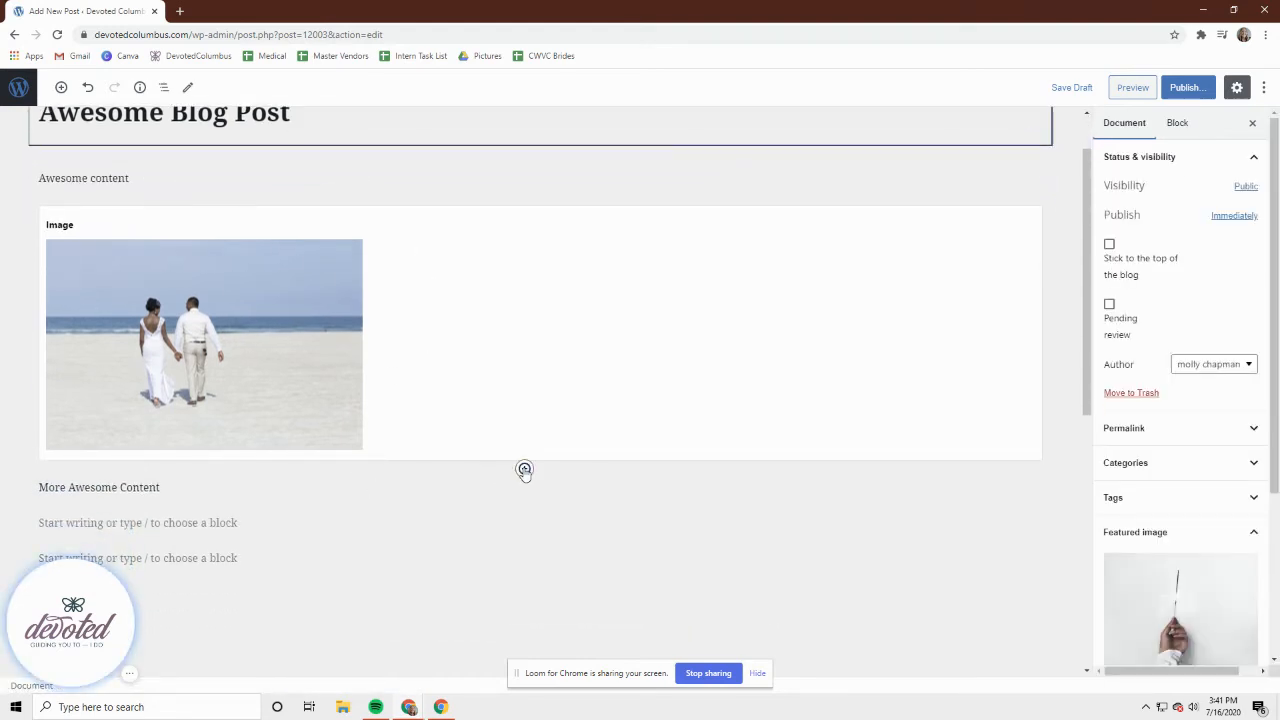
{"action": "left_click", "coordinate": [524, 469]}
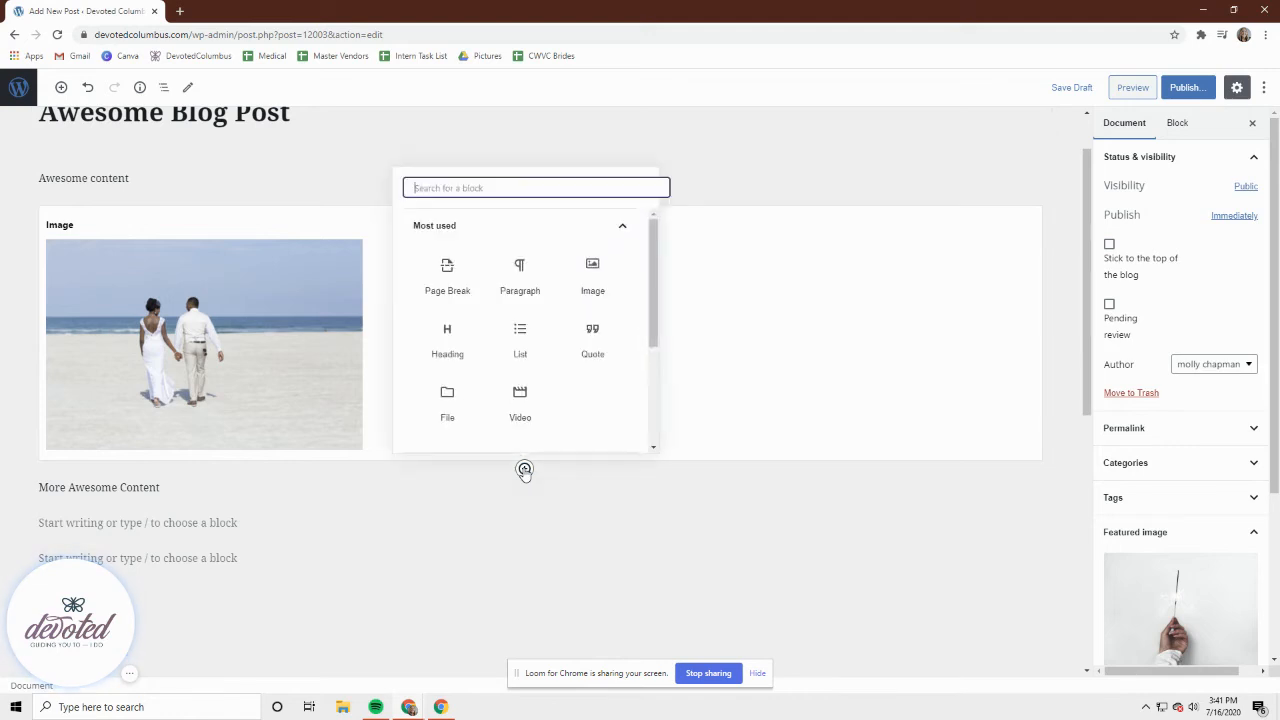
{"action": "left_click", "coordinate": [447, 340]}
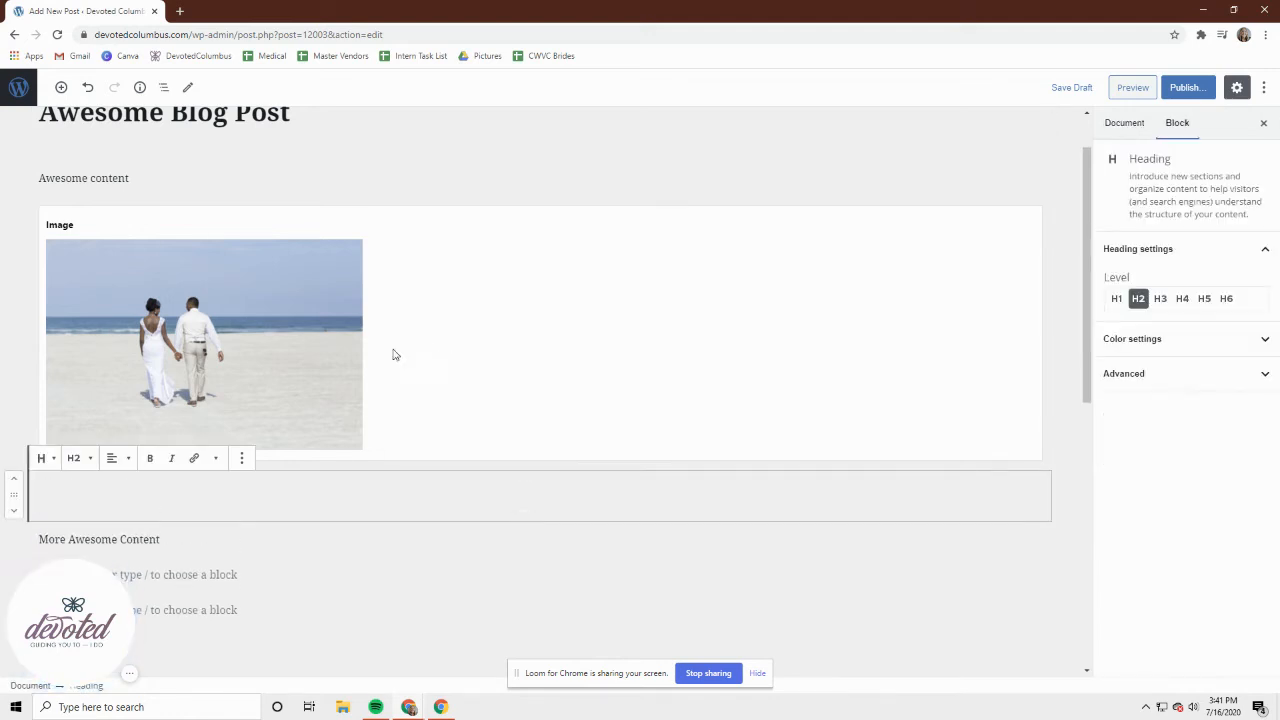
Try the Heading 3, Heading 4 and Heading 2 levels on the empty heading block to compare their sizes
{"action": "scroll", "coordinate": [200, 380], "scroll_direction": "down", "scroll_amount": 1}
{"action": "left_click", "coordinate": [74, 391]}
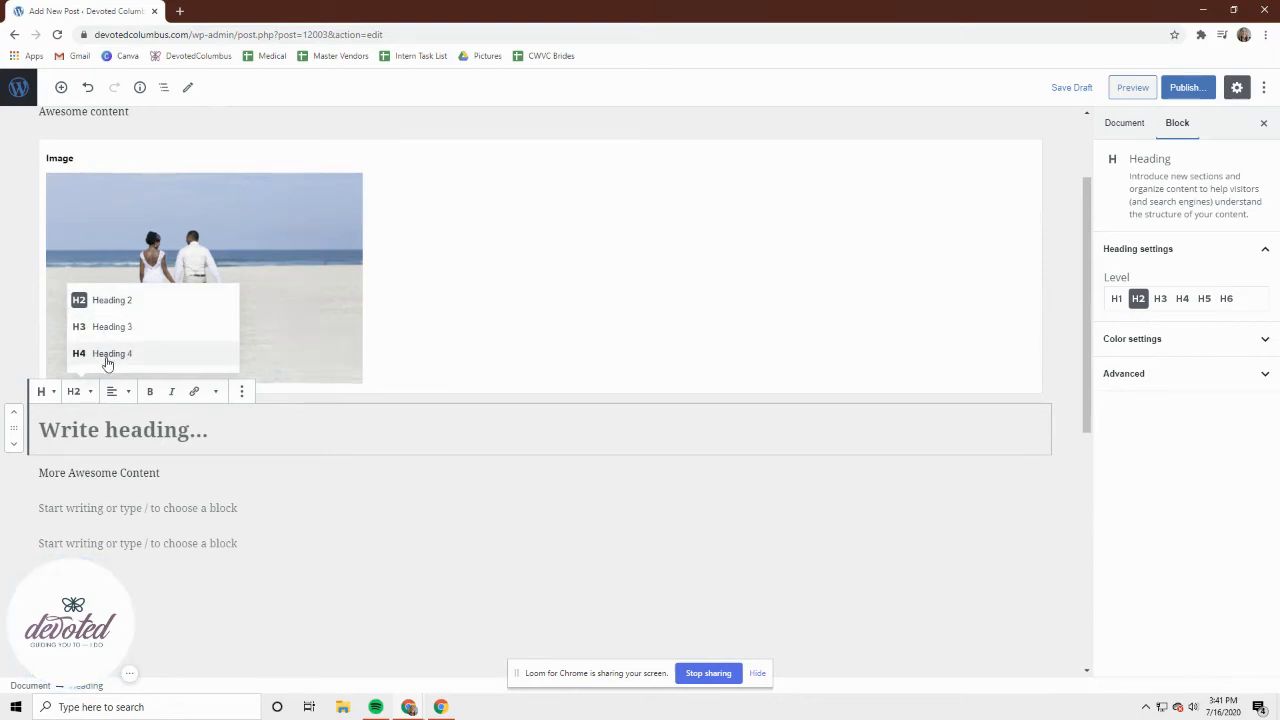
{"action": "left_click", "coordinate": [103, 327]}
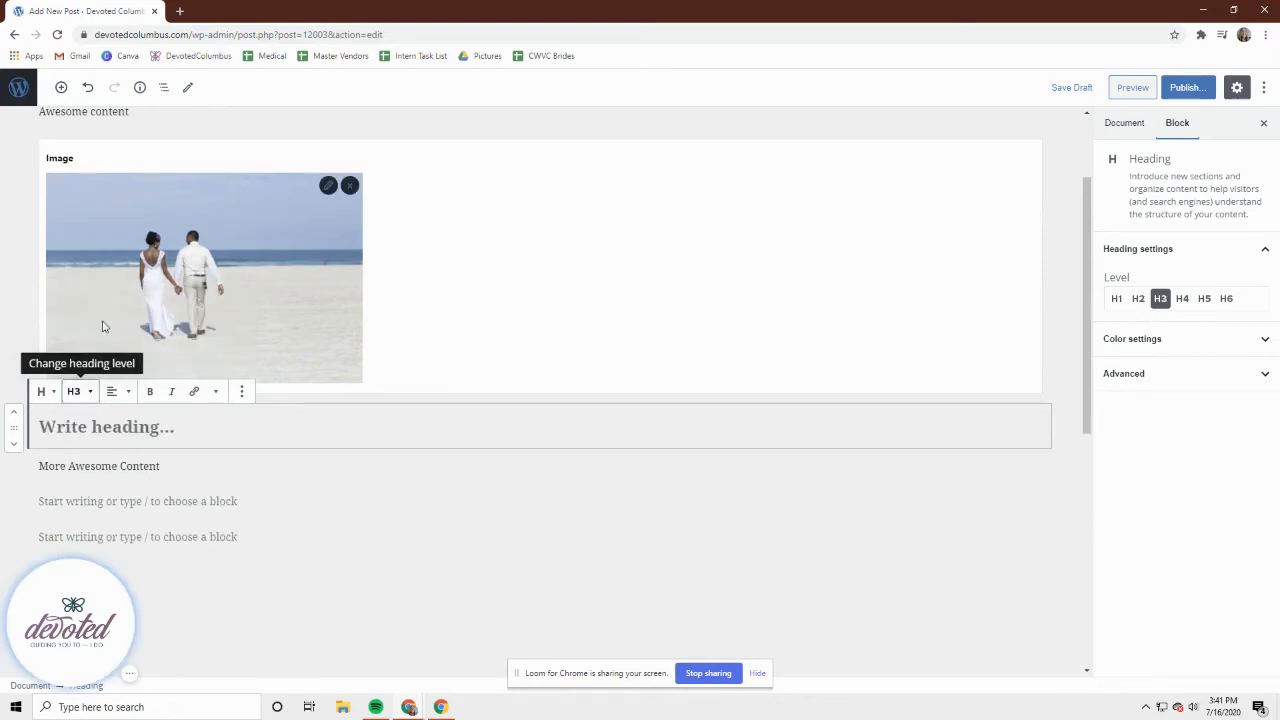
{"action": "left_click", "coordinate": [88, 396]}
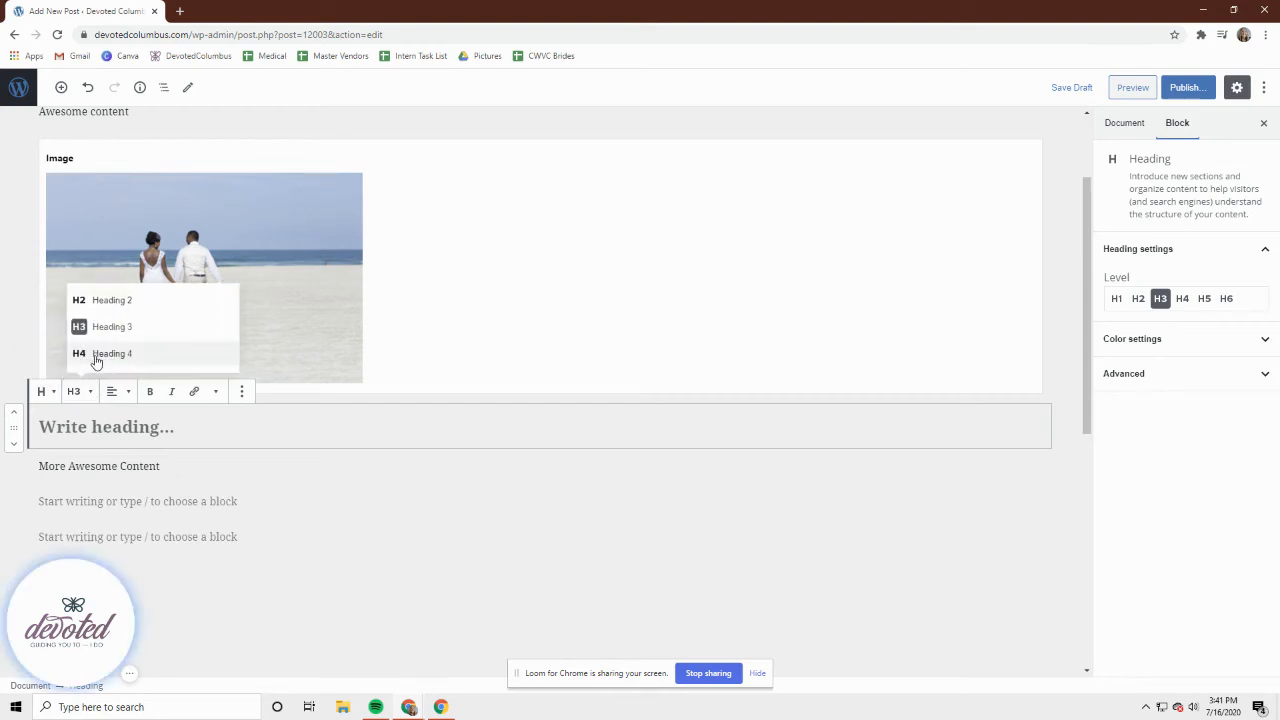
{"action": "left_click", "coordinate": [95, 353]}
{"action": "left_click", "coordinate": [86, 395]}
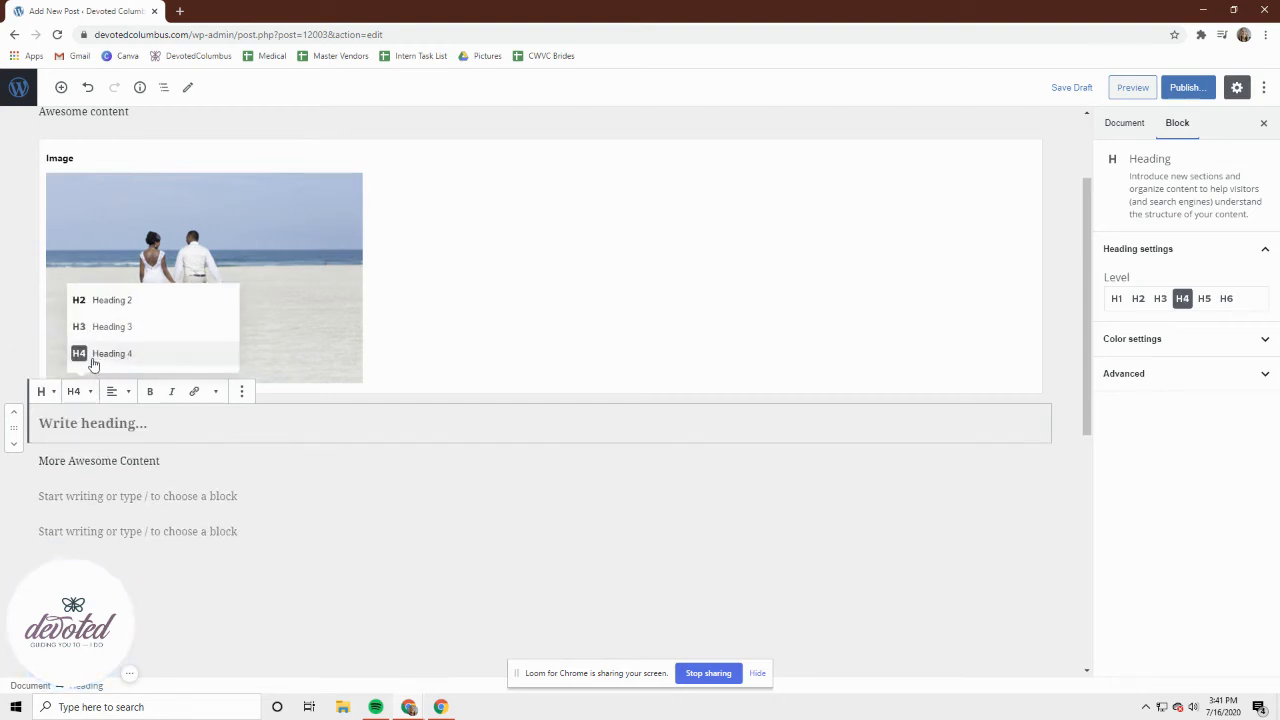
{"action": "left_click", "coordinate": [109, 302]}
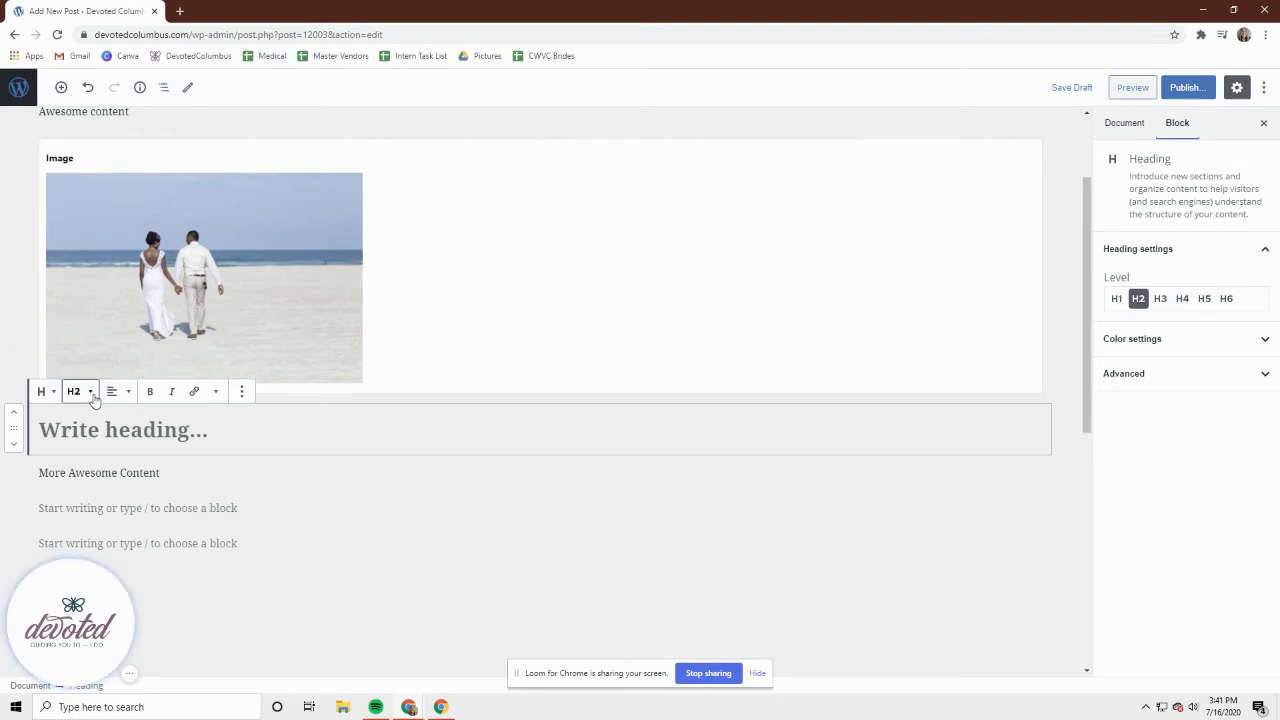
{"action": "left_click", "coordinate": [89, 396]}
{"action": "left_click", "coordinate": [109, 331]}
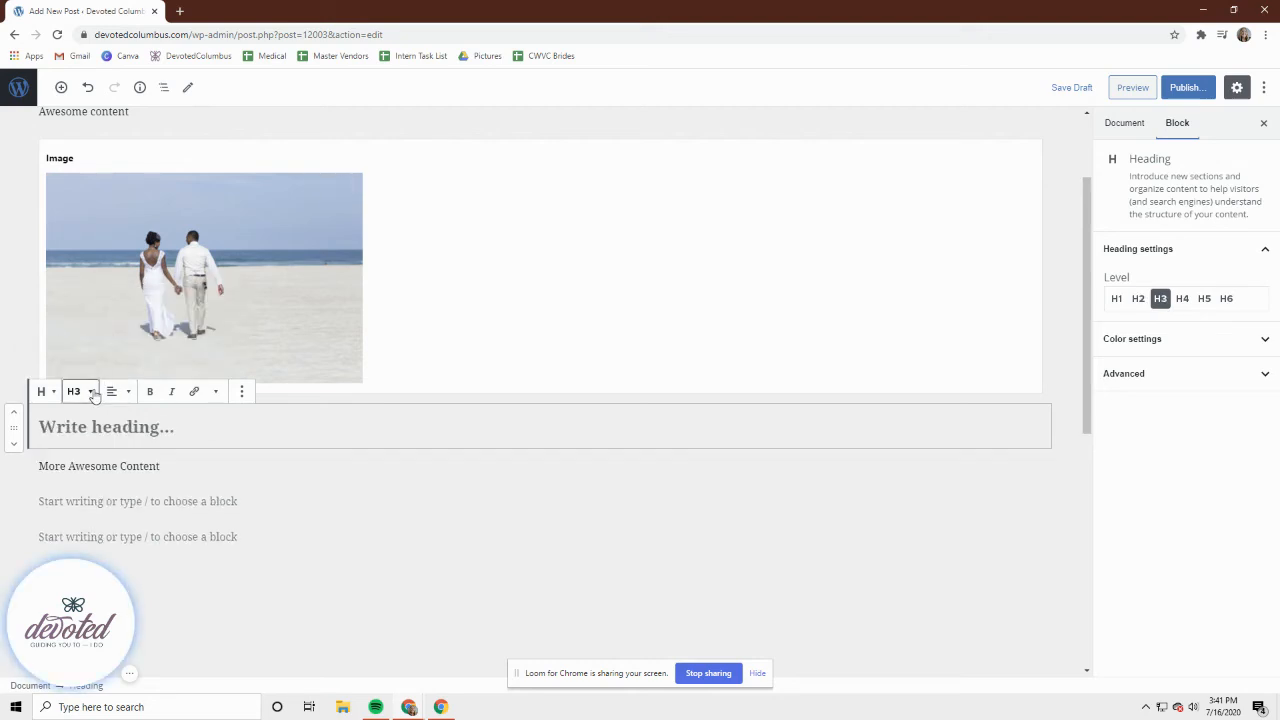
Set the empty heading block to Heading 4 and enter "Awesome Title" as its text
{"action": "left_click", "coordinate": [89, 395]}
{"action": "left_click", "coordinate": [104, 355]}
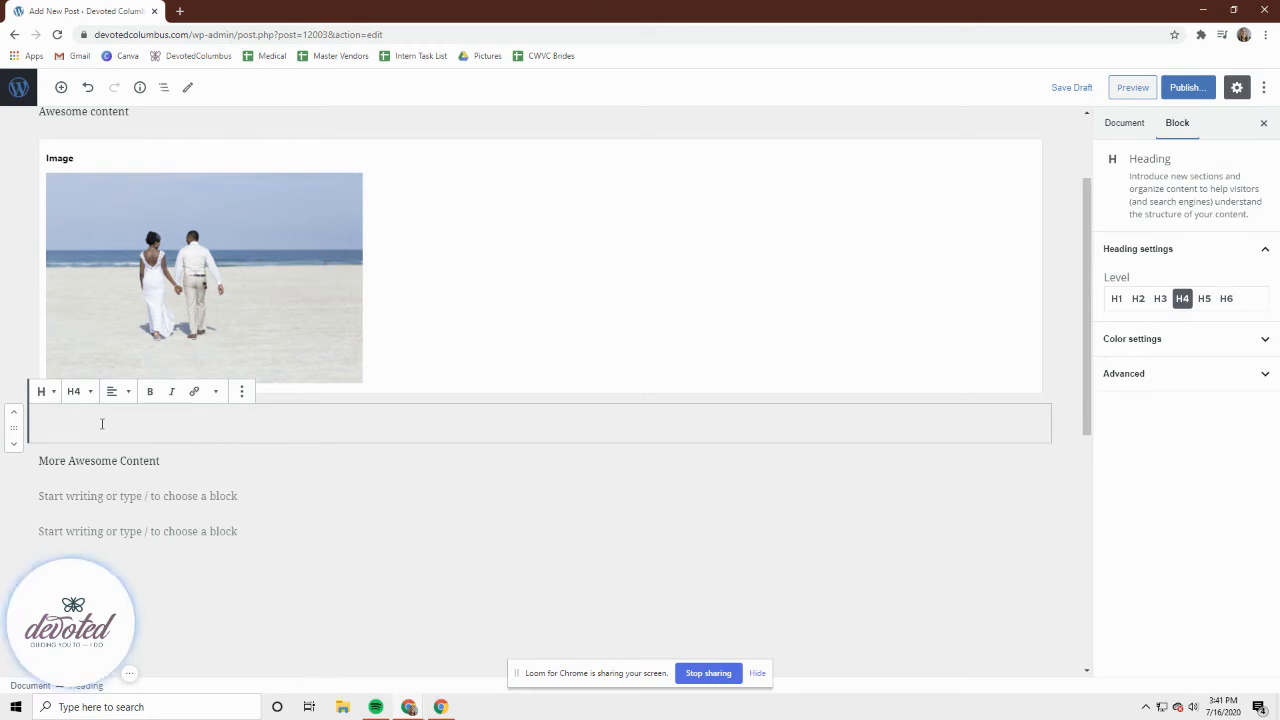
{"action": "type", "text": "Awesome T"}
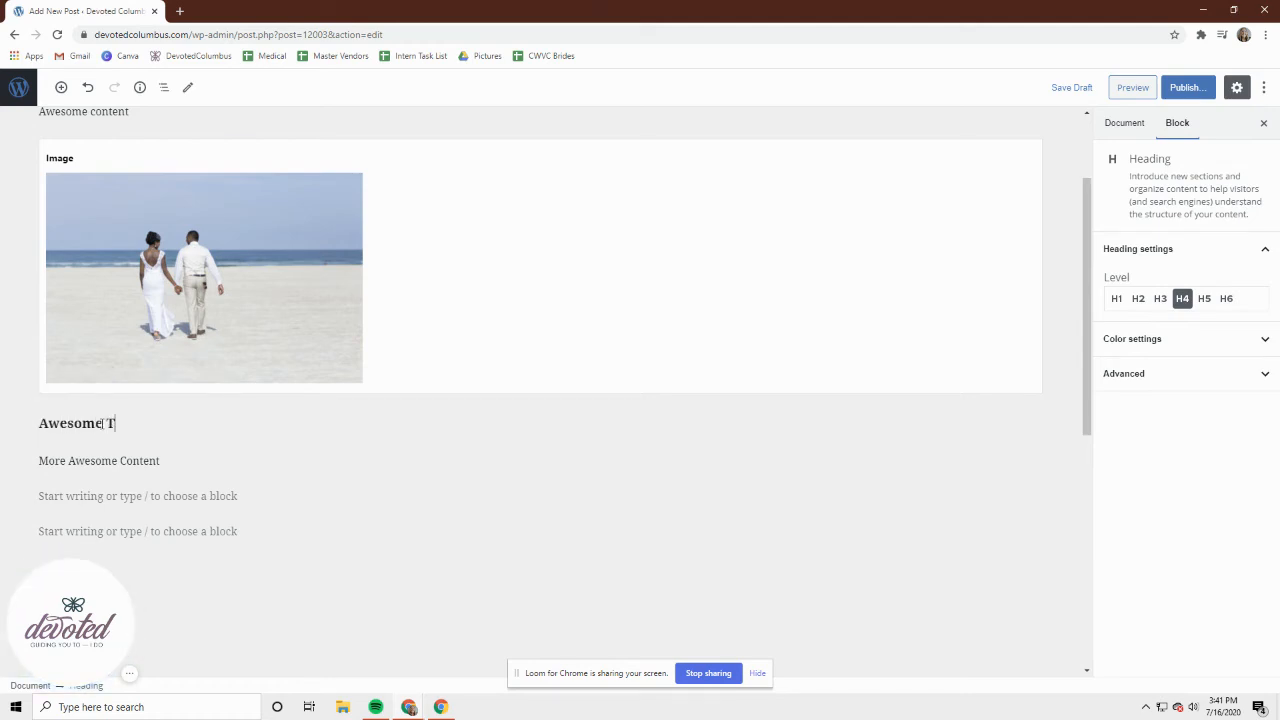
{"action": "type", "text": "itle"}
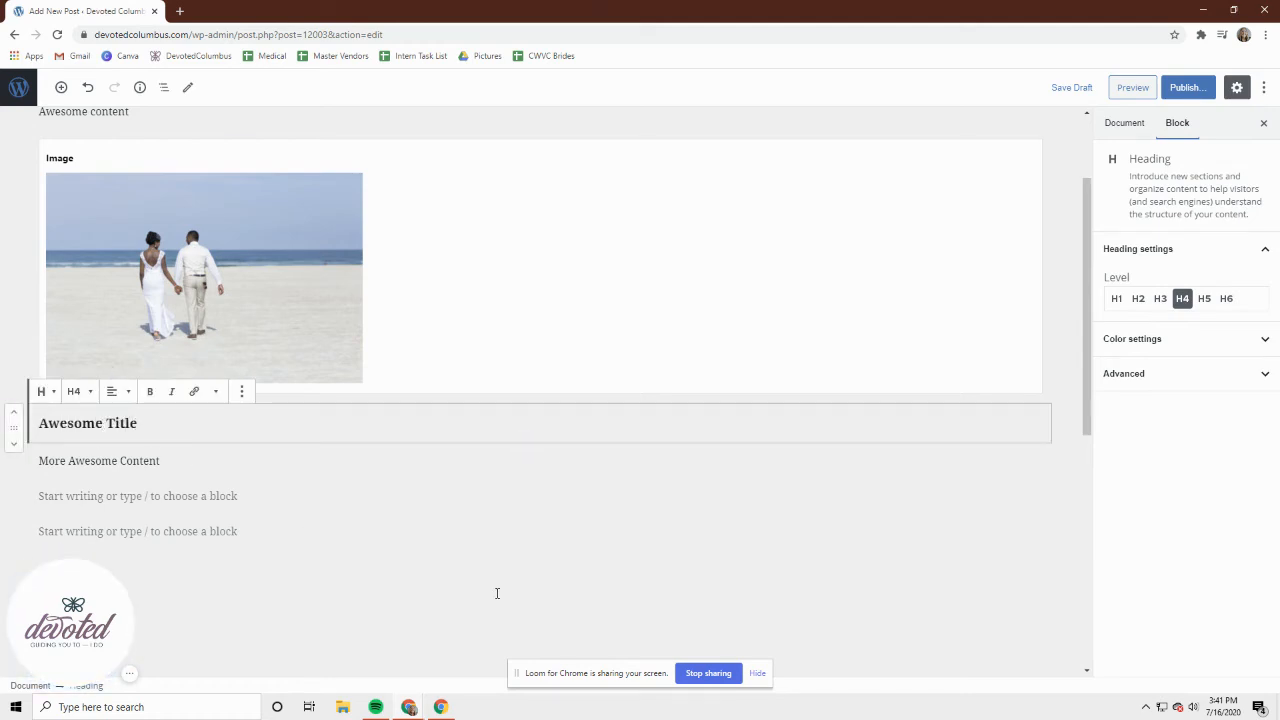
{"action": "left_click", "coordinate": [504, 559]}
Preview the post to examine the "Awesome Title" heading below the beach photo, and close the preview
{"action": "left_click", "coordinate": [1114, 89]}
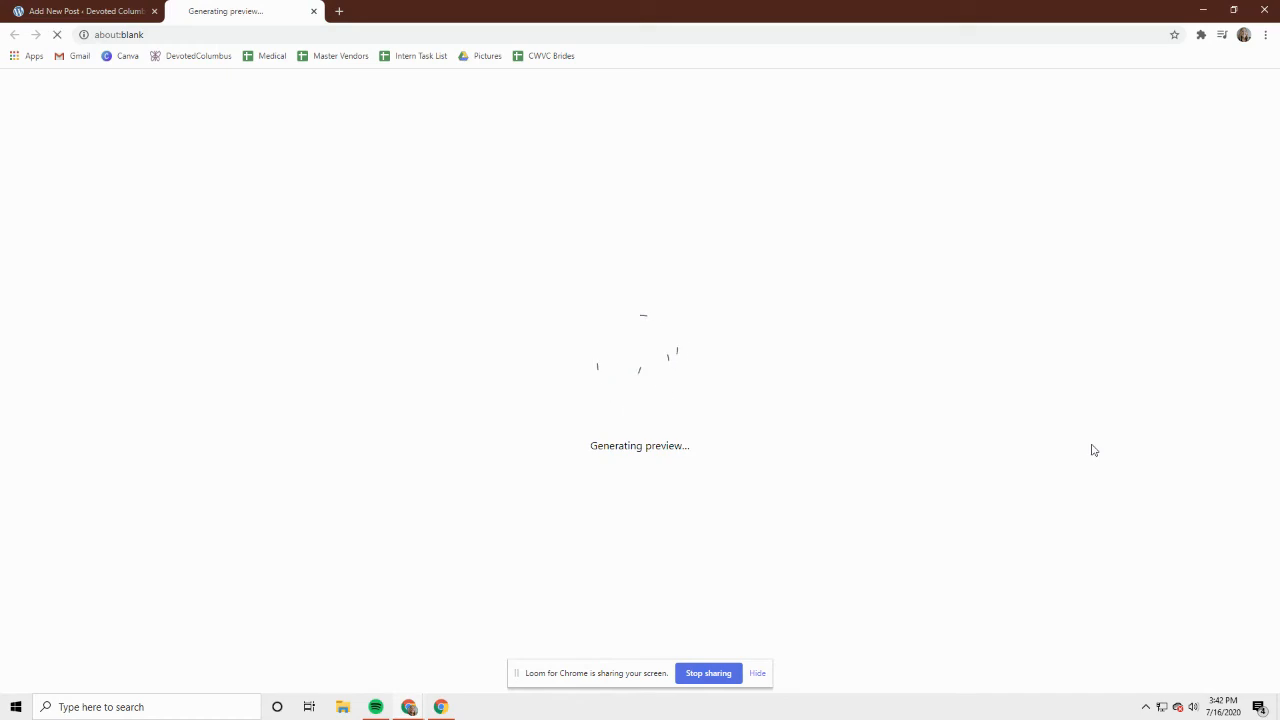
{"action": "scroll", "coordinate": [840, 394], "scroll_direction": "down", "scroll_amount": 4}
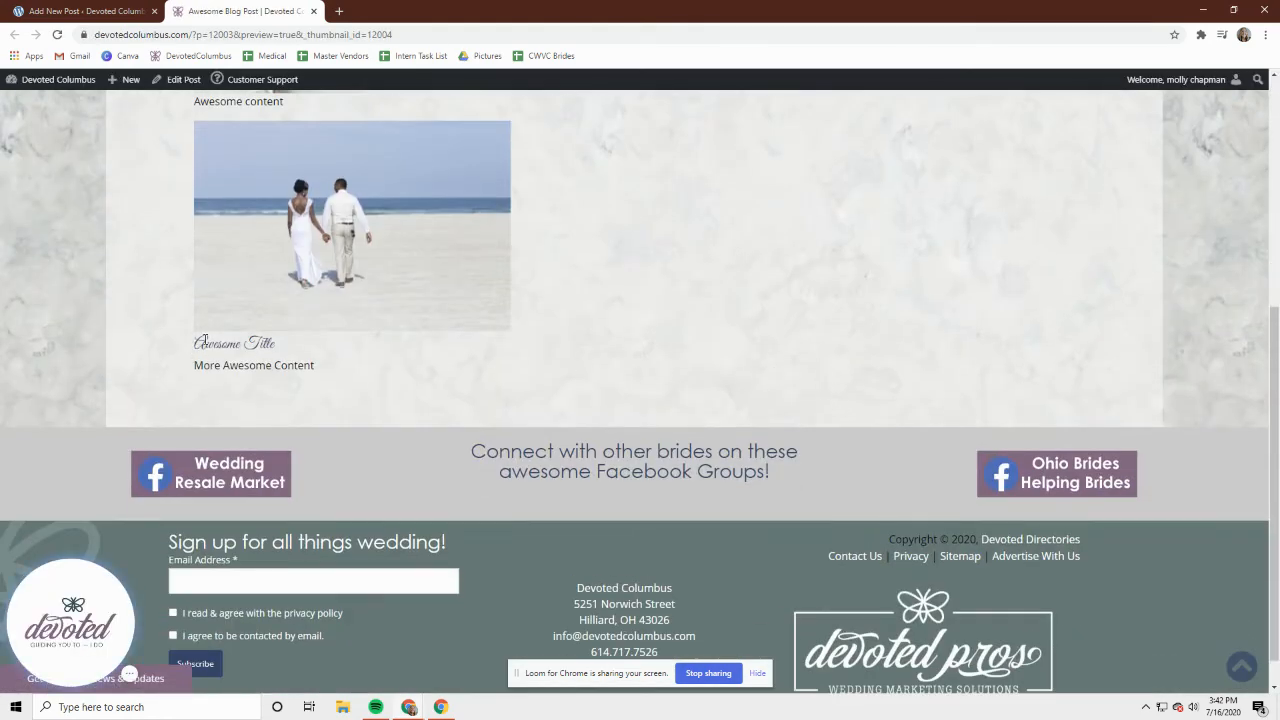
{"action": "scroll", "coordinate": [263, 348], "scroll_direction": "up", "scroll_amount": 3}
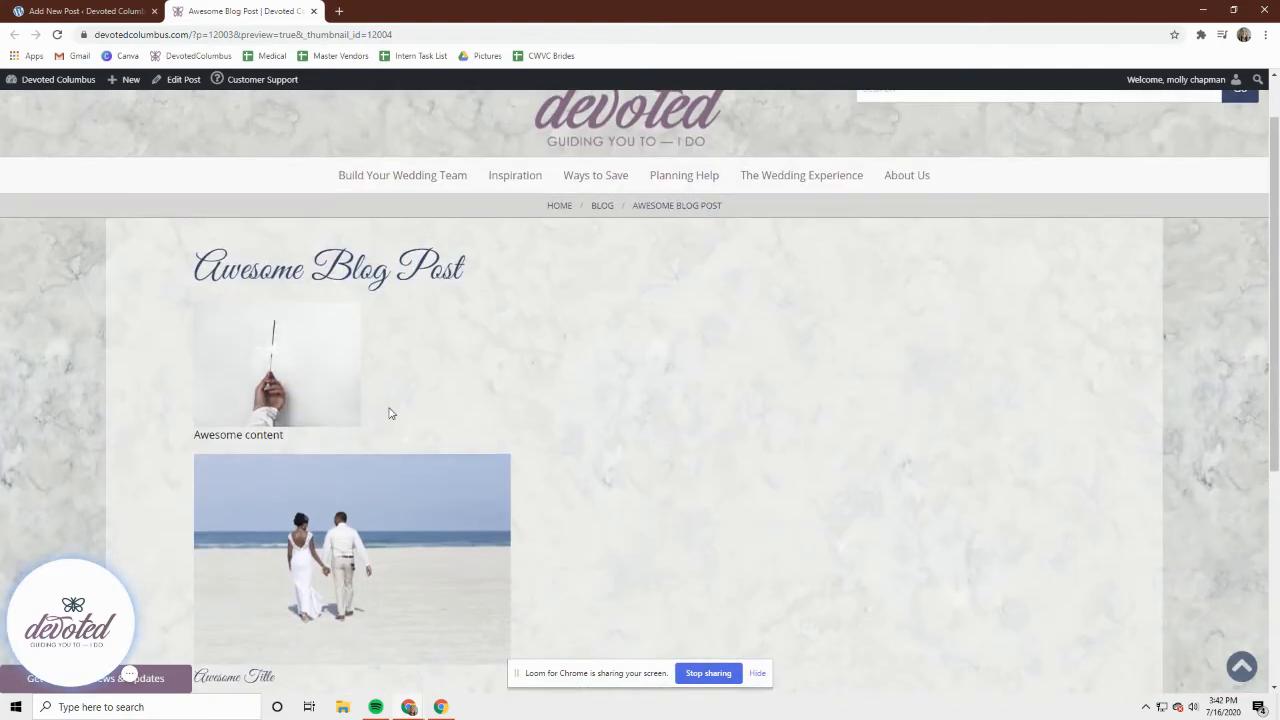
{"action": "scroll", "coordinate": [391, 413], "scroll_direction": "down", "scroll_amount": 1}
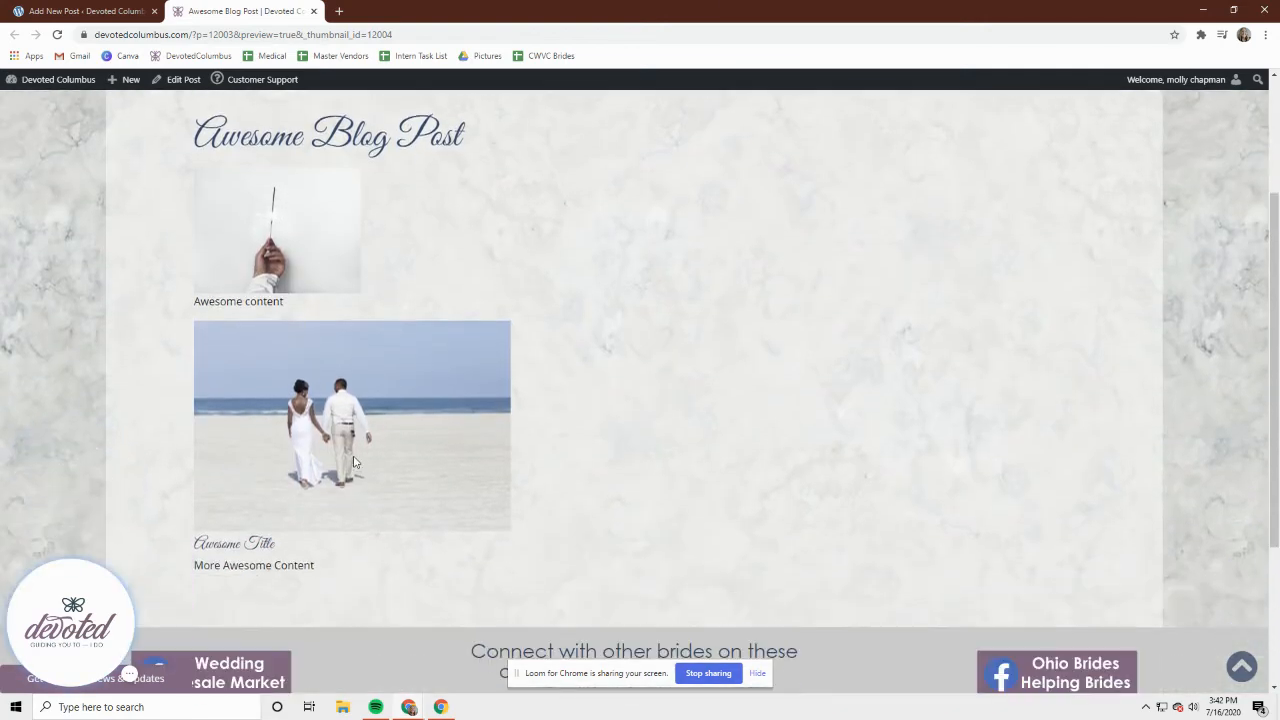
{"action": "left_click", "coordinate": [313, 11]}
Open the post's pre-publish checks and examine the available visibility options
{"action": "scroll", "coordinate": [310, 417], "scroll_direction": "up", "scroll_amount": 2}
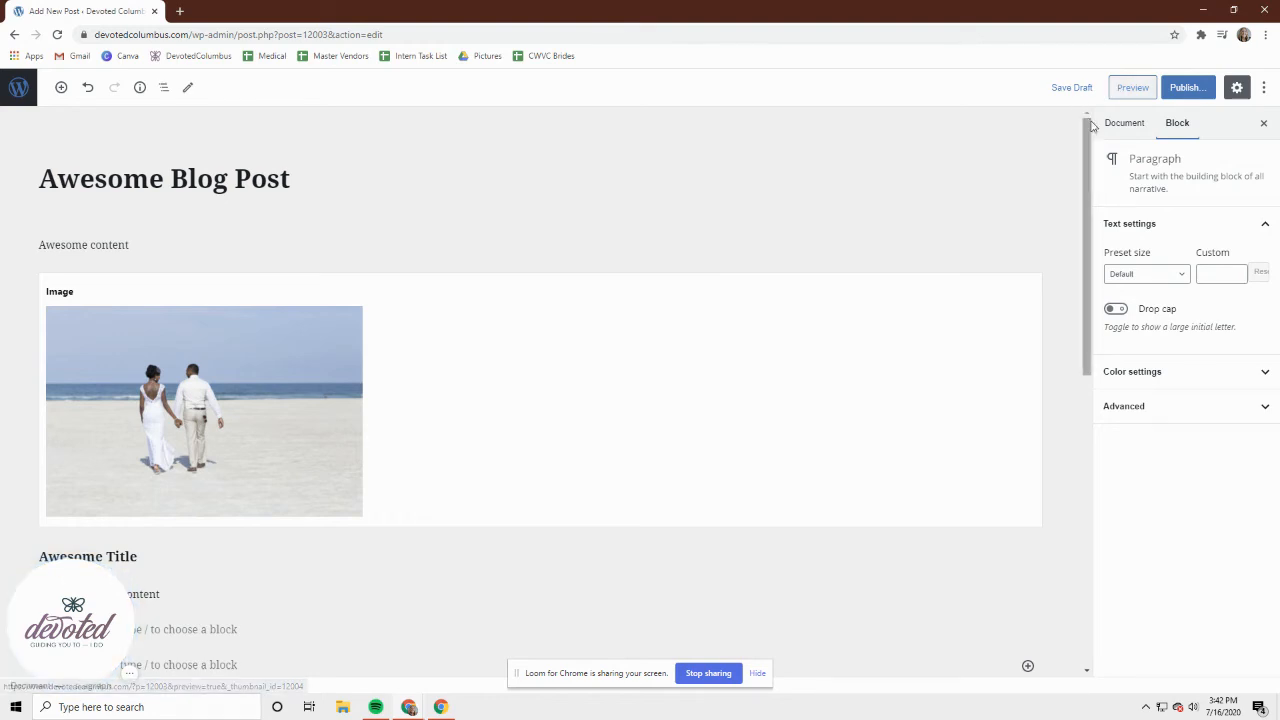
{"action": "left_click", "coordinate": [1173, 418]}
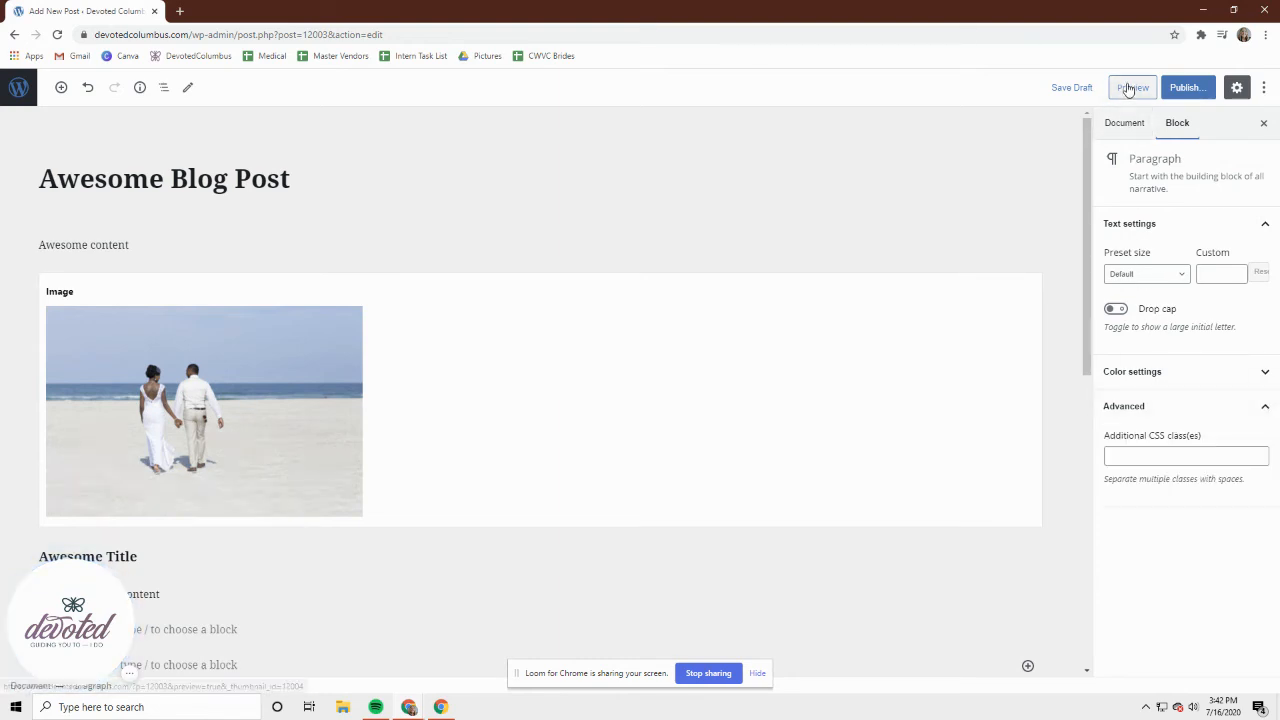
{"action": "left_click", "coordinate": [1176, 90]}
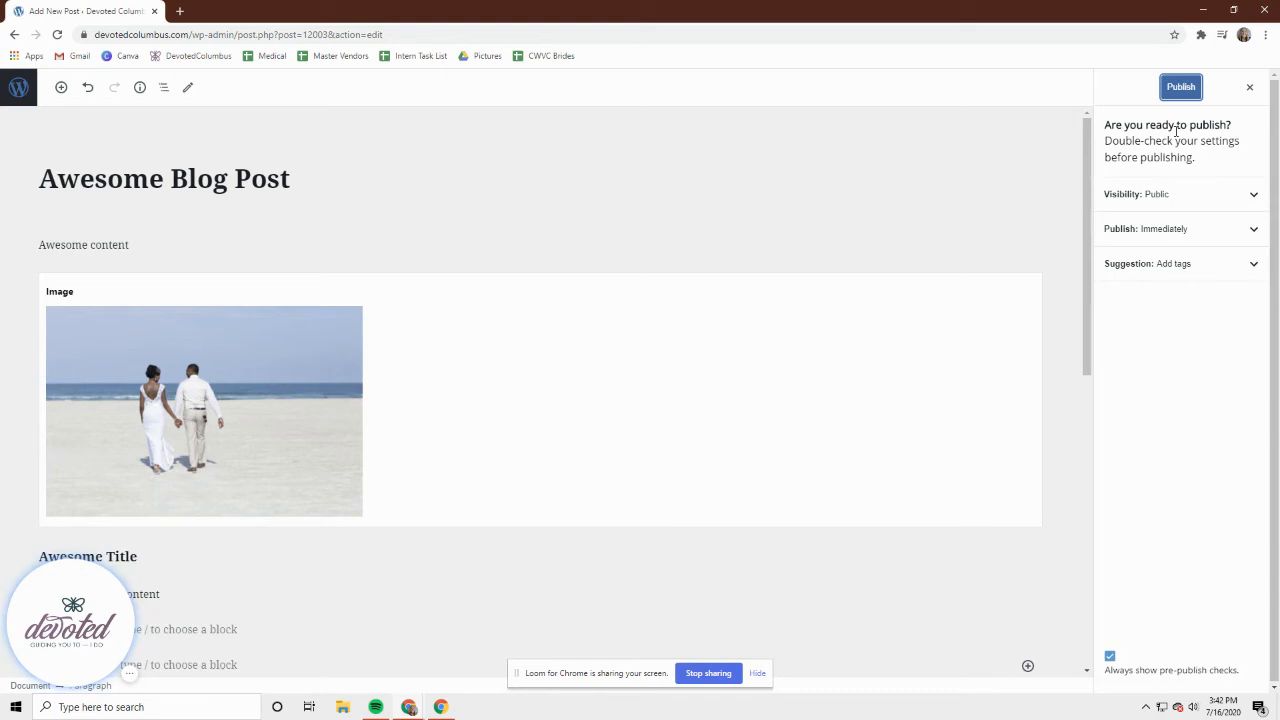
{"action": "left_click", "coordinate": [1191, 205]}
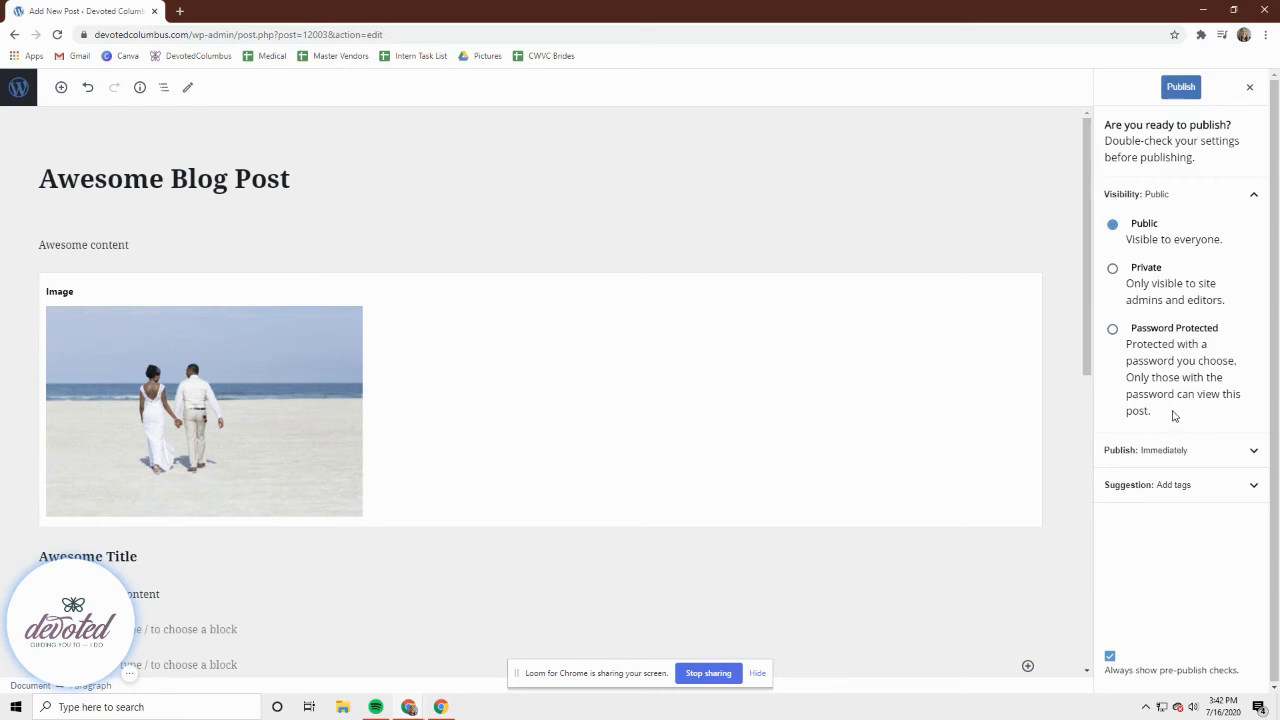
{"action": "left_click", "coordinate": [1221, 200]}
Expand the publish date settings in the pre-publish checks and set the post's publish date to July 20, 2020
{"action": "left_click", "coordinate": [1206, 238]}
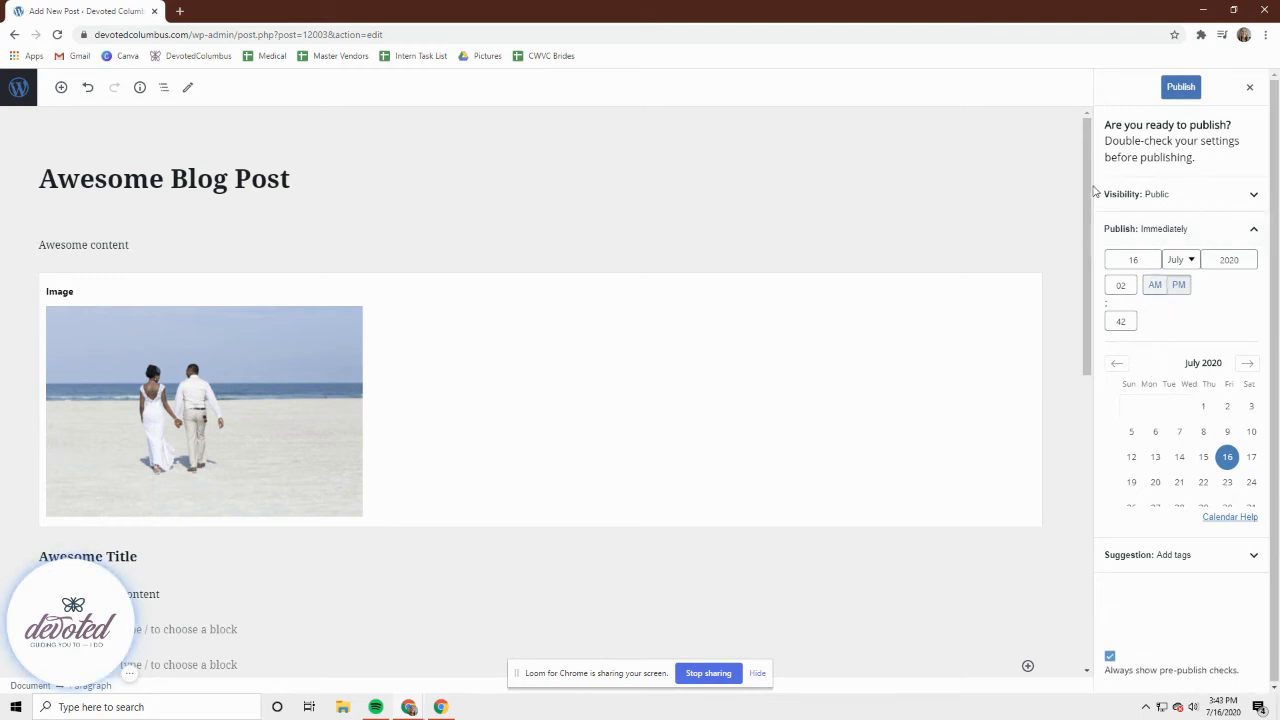
{"action": "left_click", "coordinate": [1146, 261]}
{"action": "double_click", "coordinate": [1131, 259]}
{"action": "type", "text": "20"}
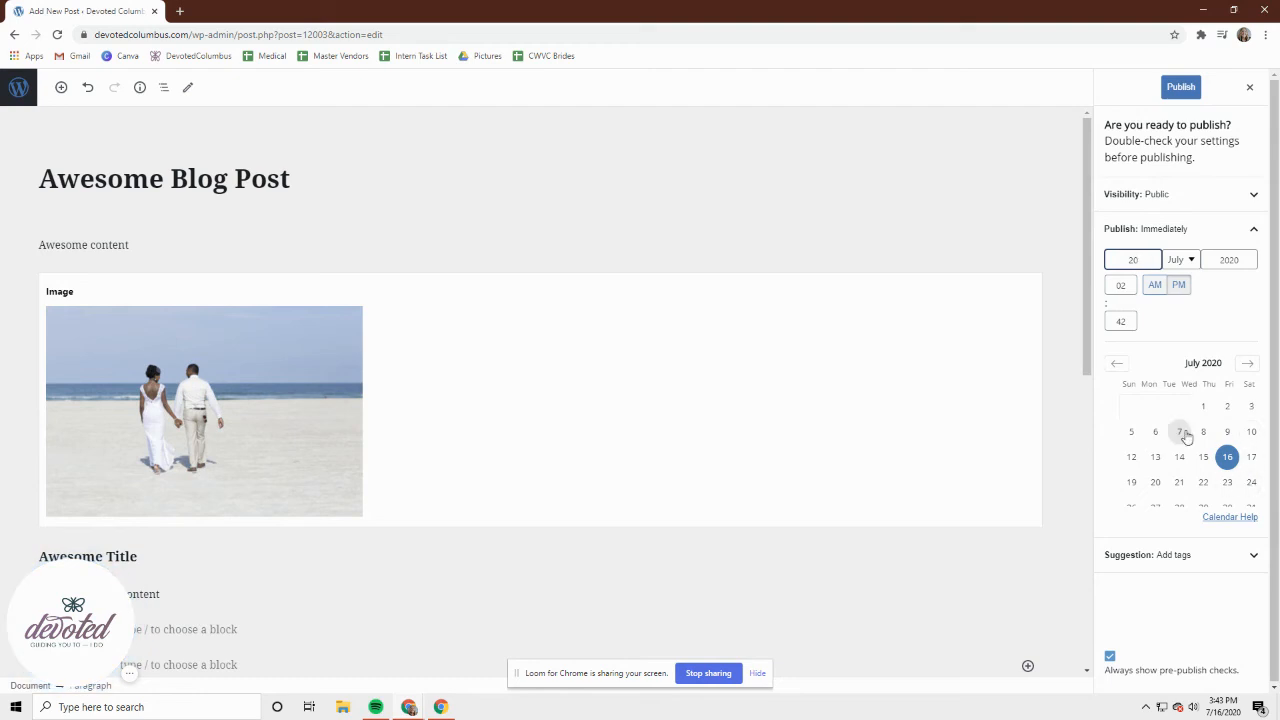
{"action": "left_click", "coordinate": [1218, 302]}
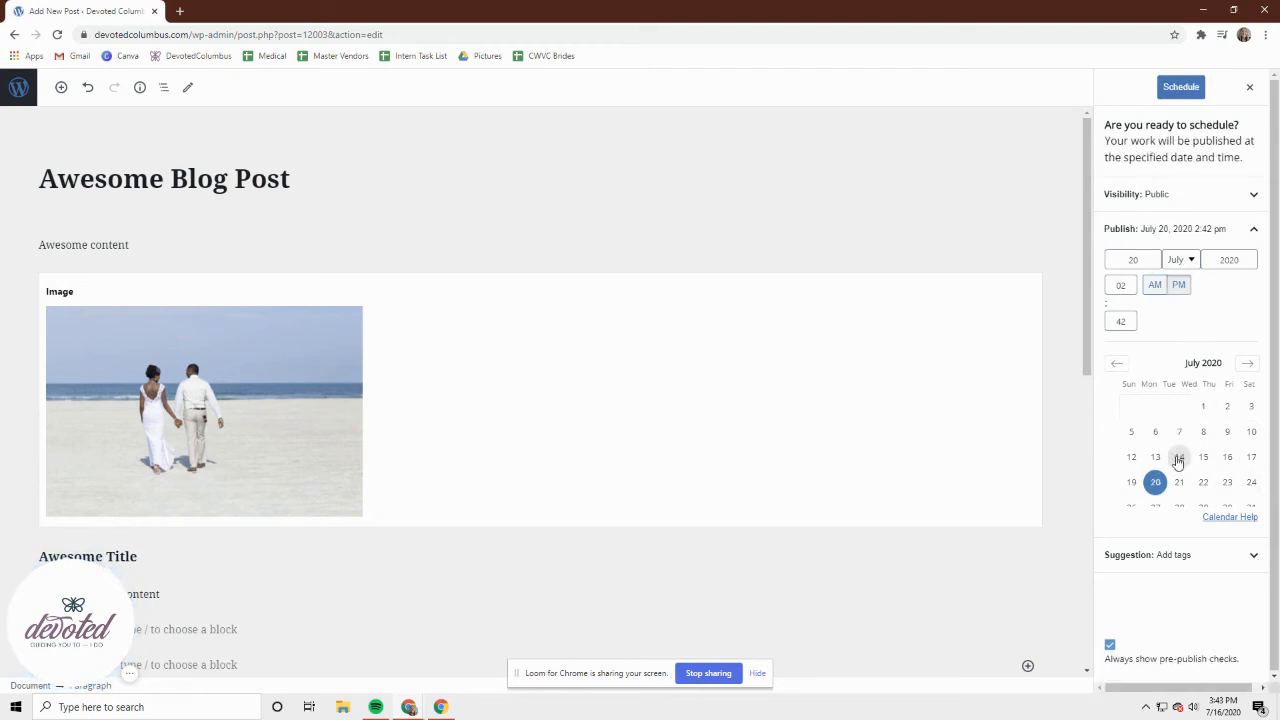
Set the post's scheduled publishing time to 03:00 PM
{"action": "left_click", "coordinate": [1121, 286]}
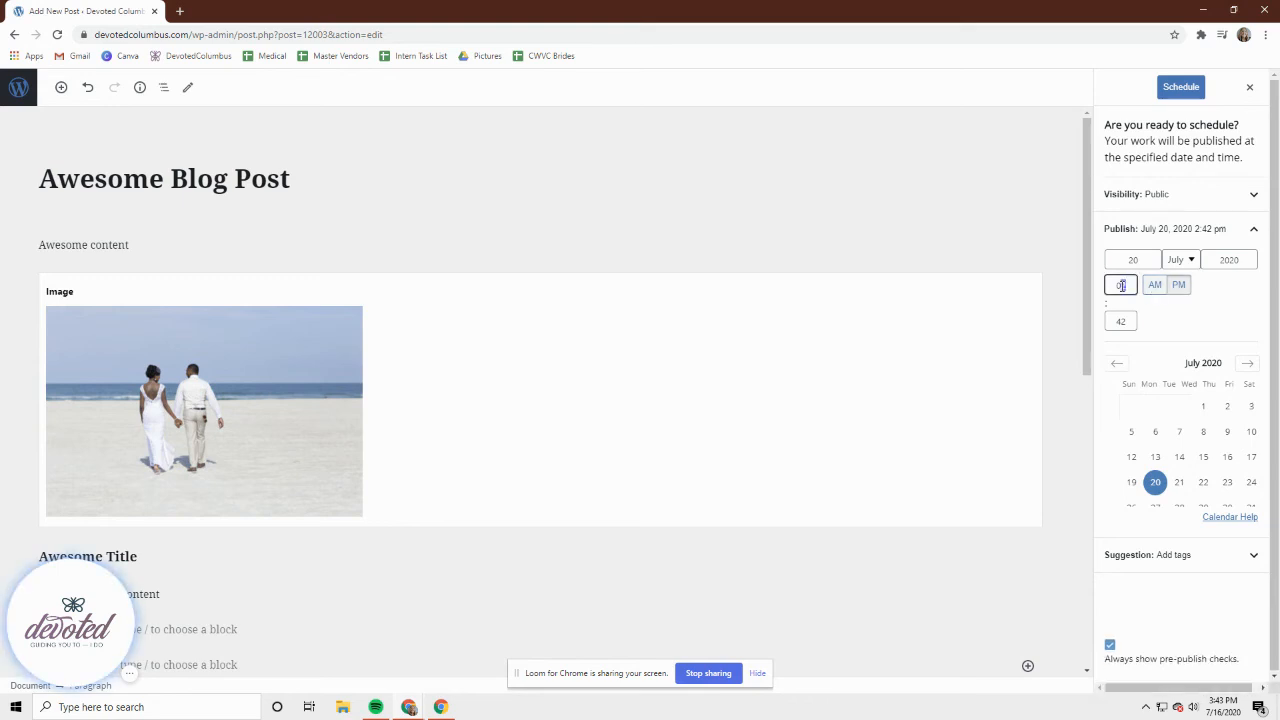
{"action": "left_click", "coordinate": [1189, 320]}
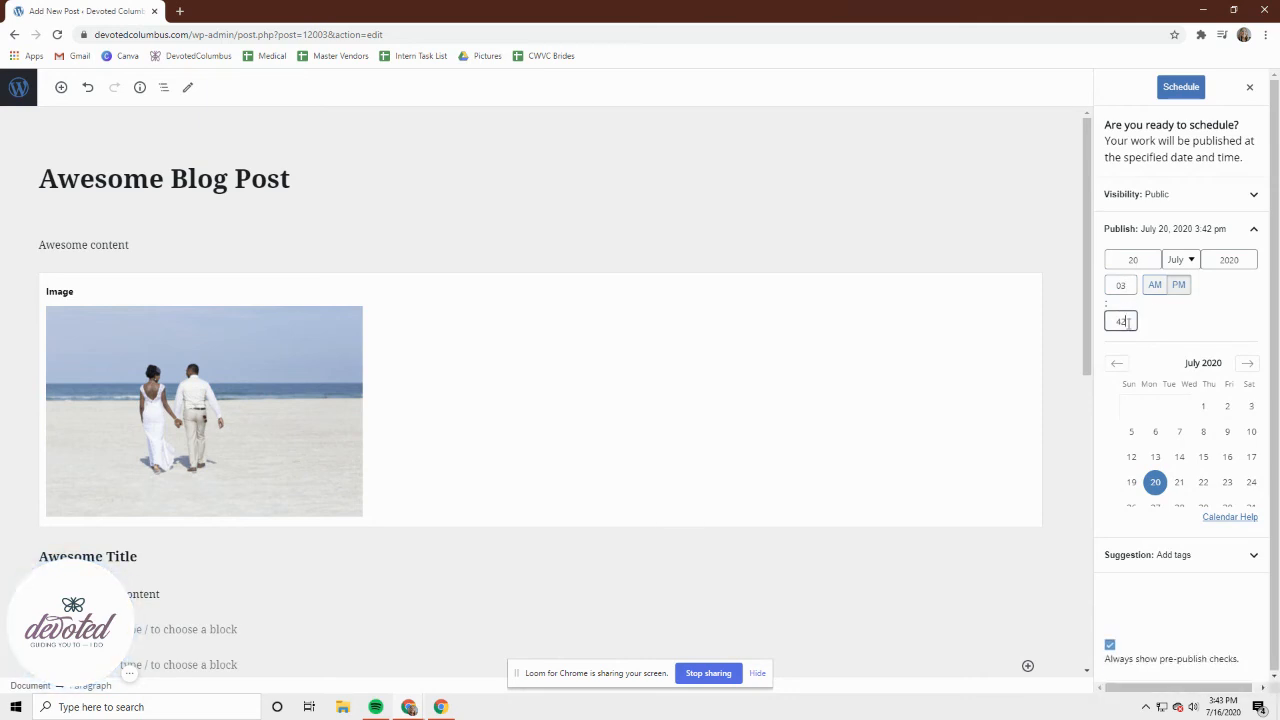
{"action": "left_click_drag", "start_coordinate": [1130, 320], "coordinate": [1101, 328]}
{"action": "type", "text": "00"}
{"action": "left_click", "coordinate": [1157, 323]}
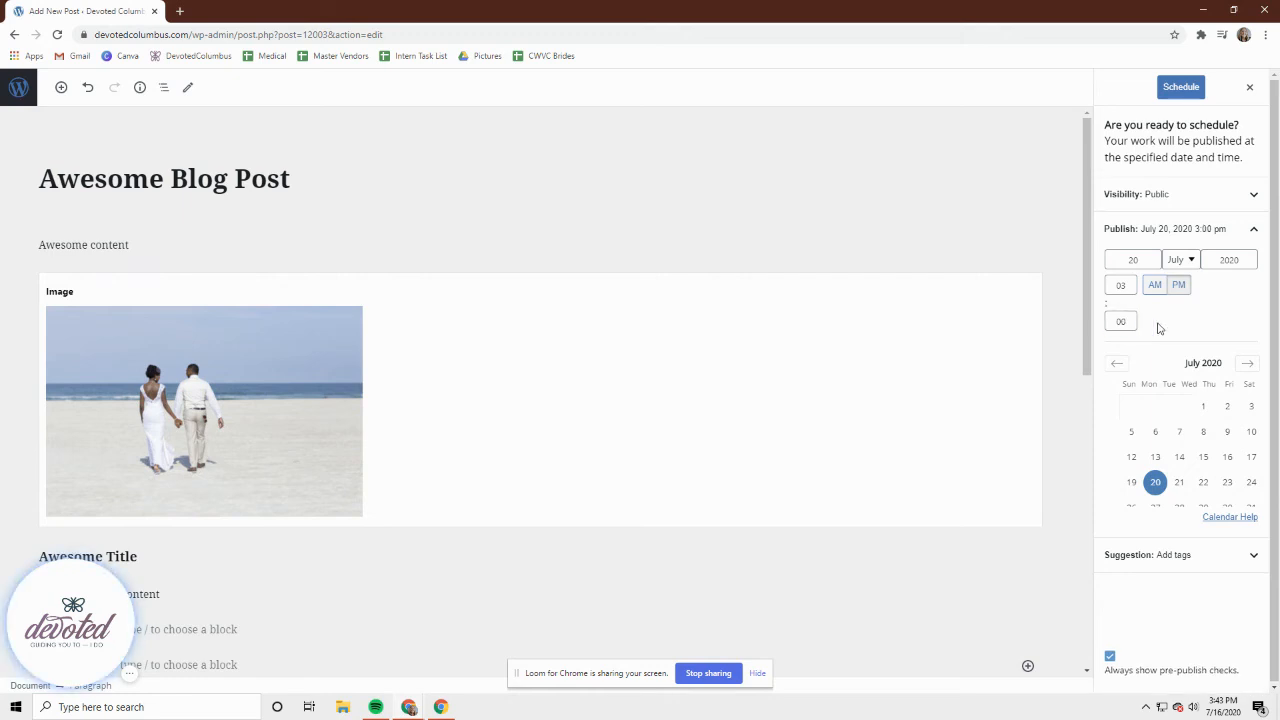
Add the suggested tags "wedding", "wedding inspiration" and "wedding planning" to the post
{"action": "left_click", "coordinate": [1190, 562]}
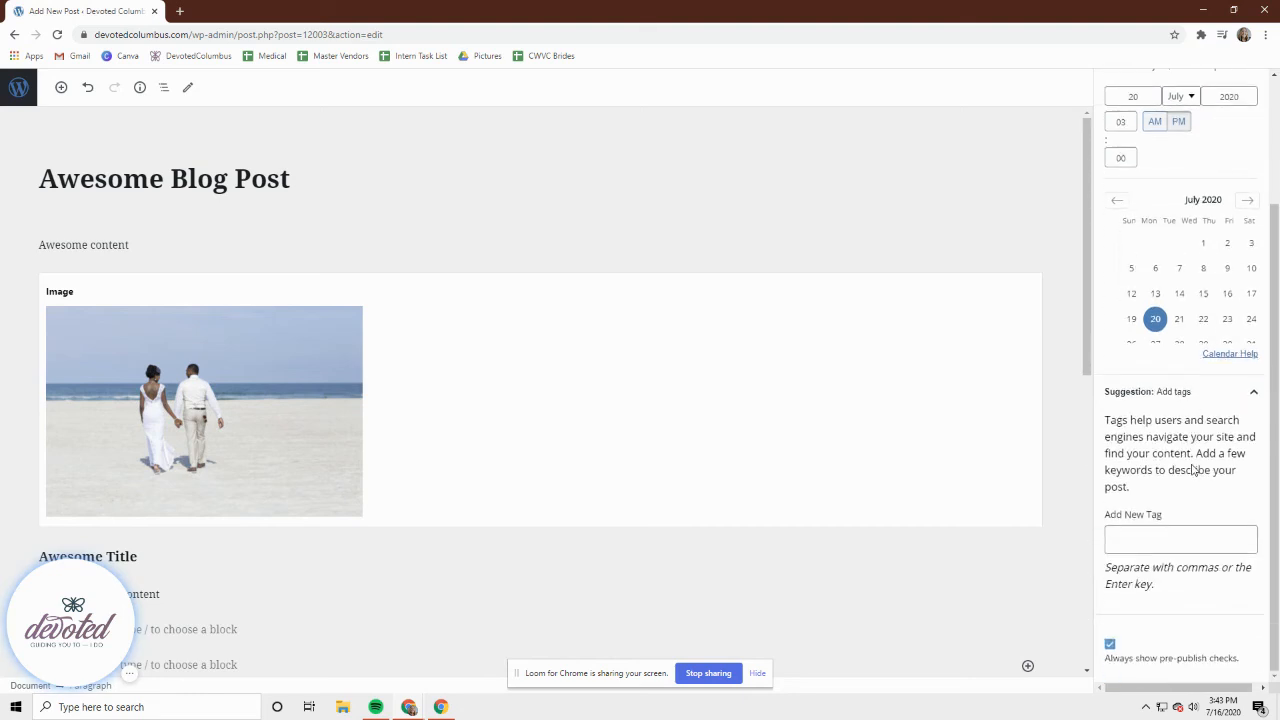
{"action": "left_click", "coordinate": [1184, 540]}
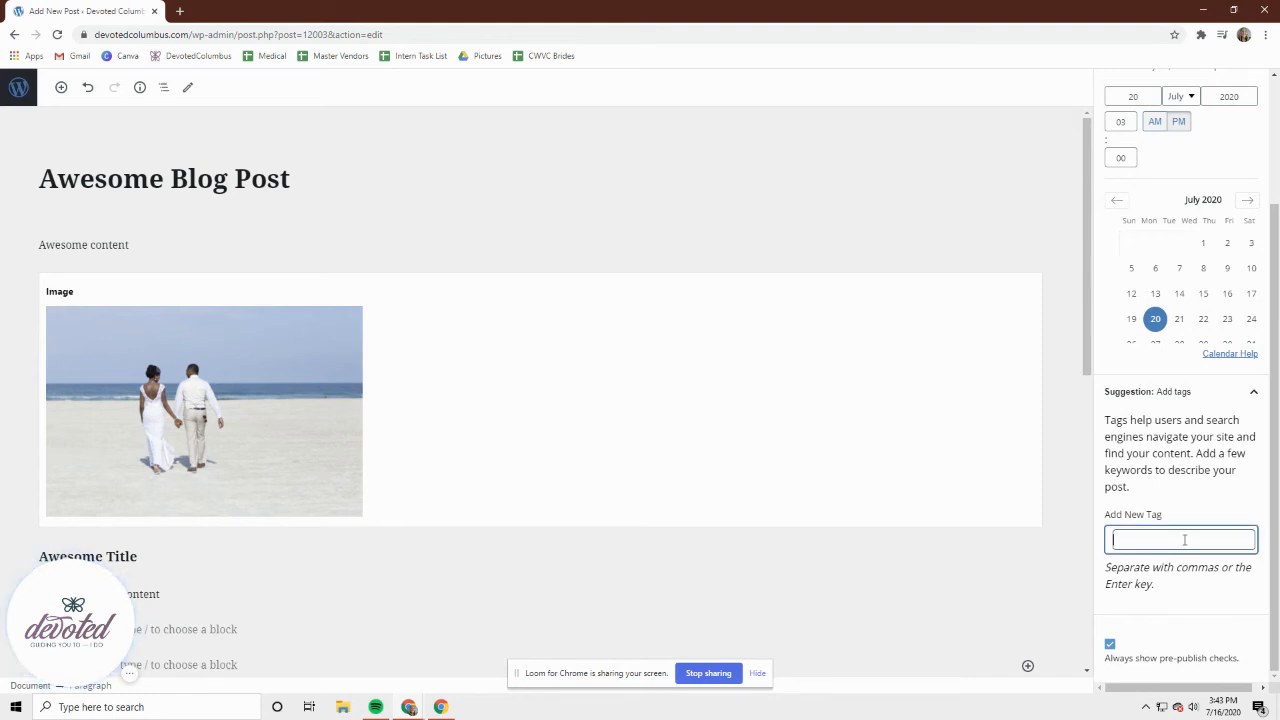
{"action": "type", "text": "wed"}
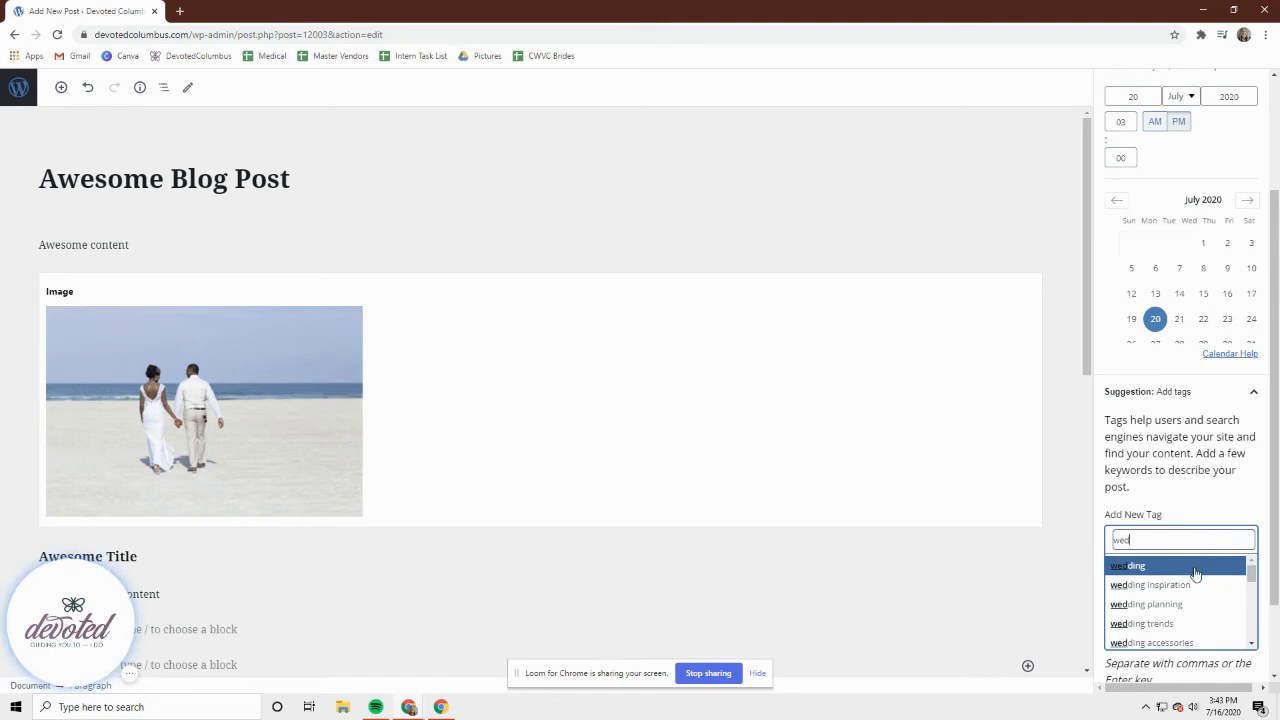
{"action": "left_click", "coordinate": [1195, 567]}
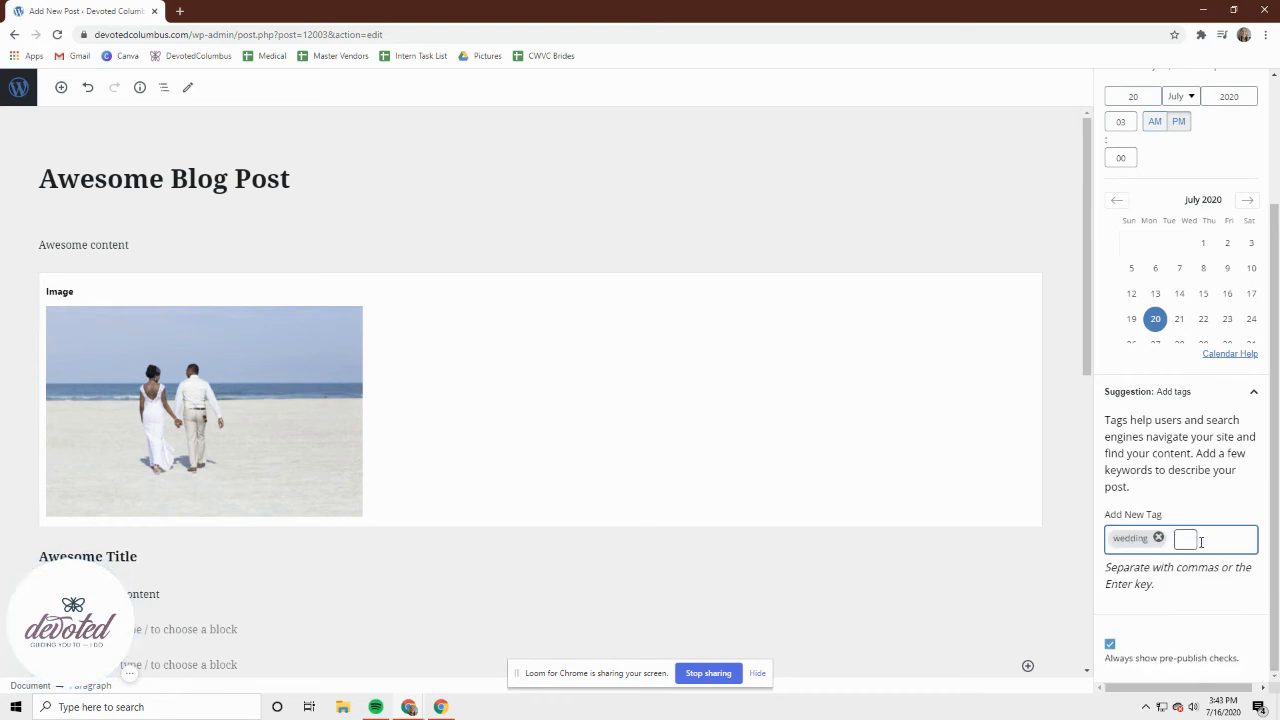
{"action": "left_click", "coordinate": [1200, 566]}
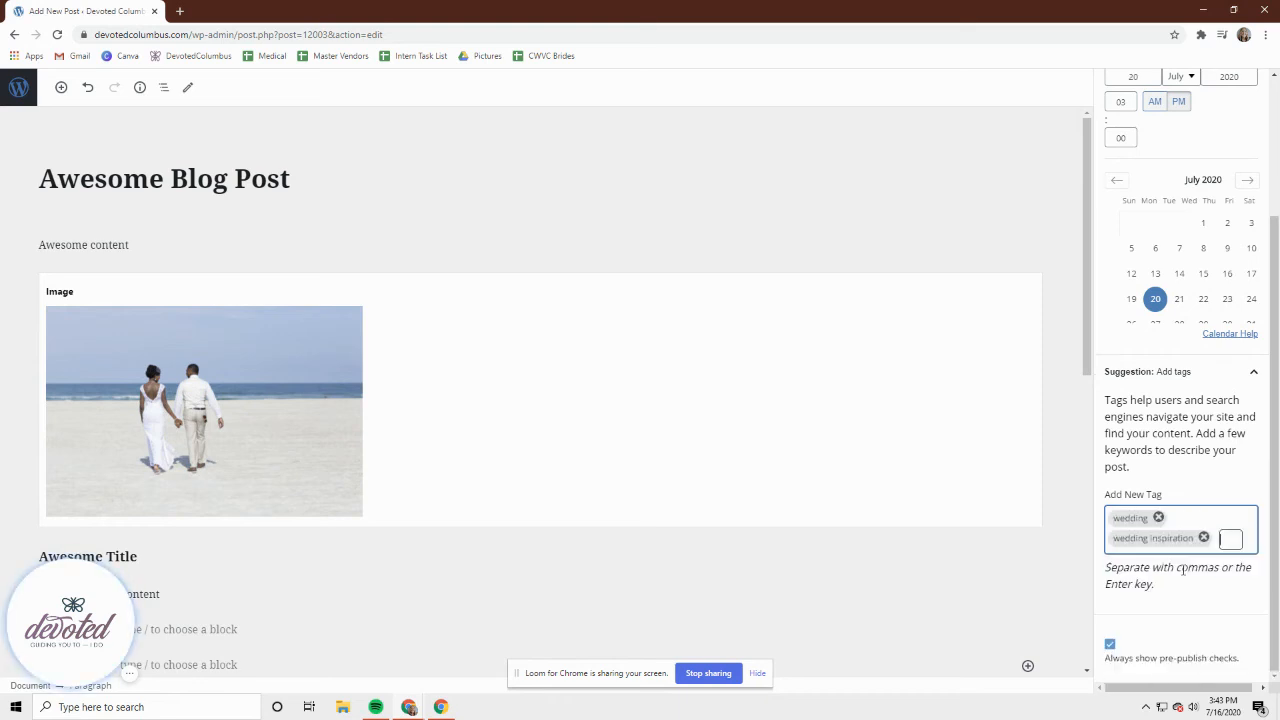
{"action": "type", "text": "wed"}
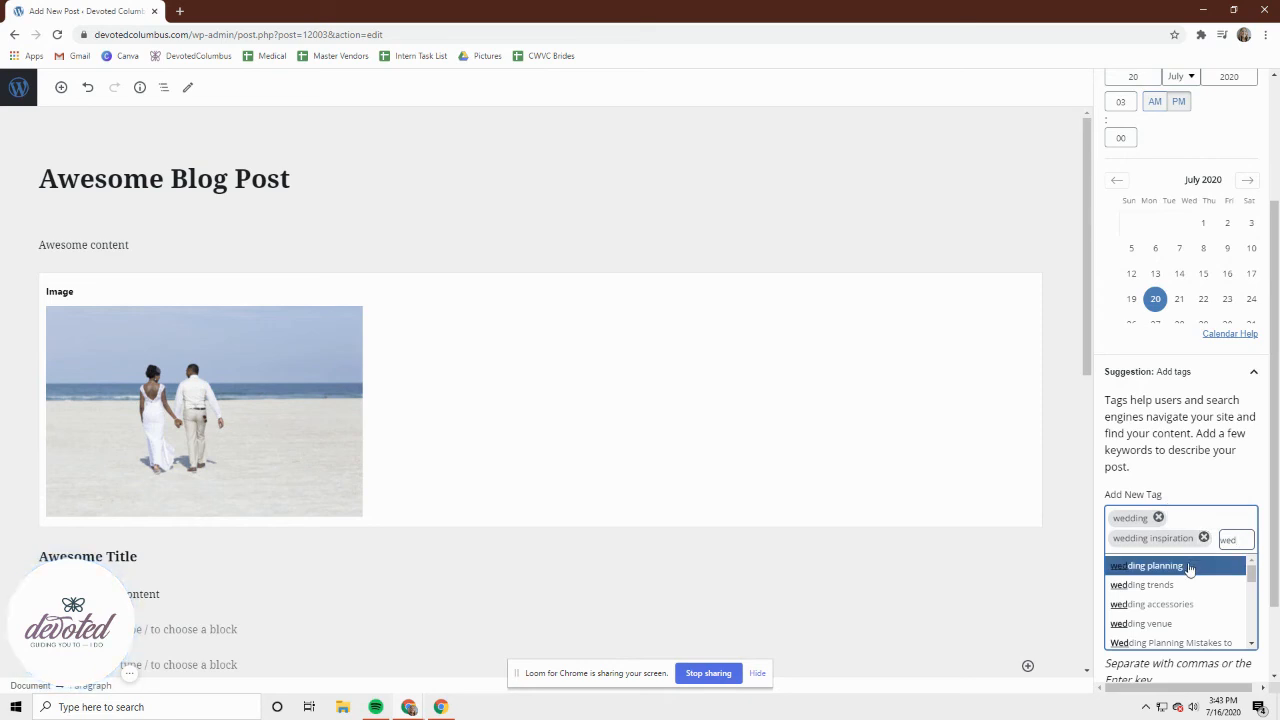
{"action": "left_click", "coordinate": [1160, 566]}
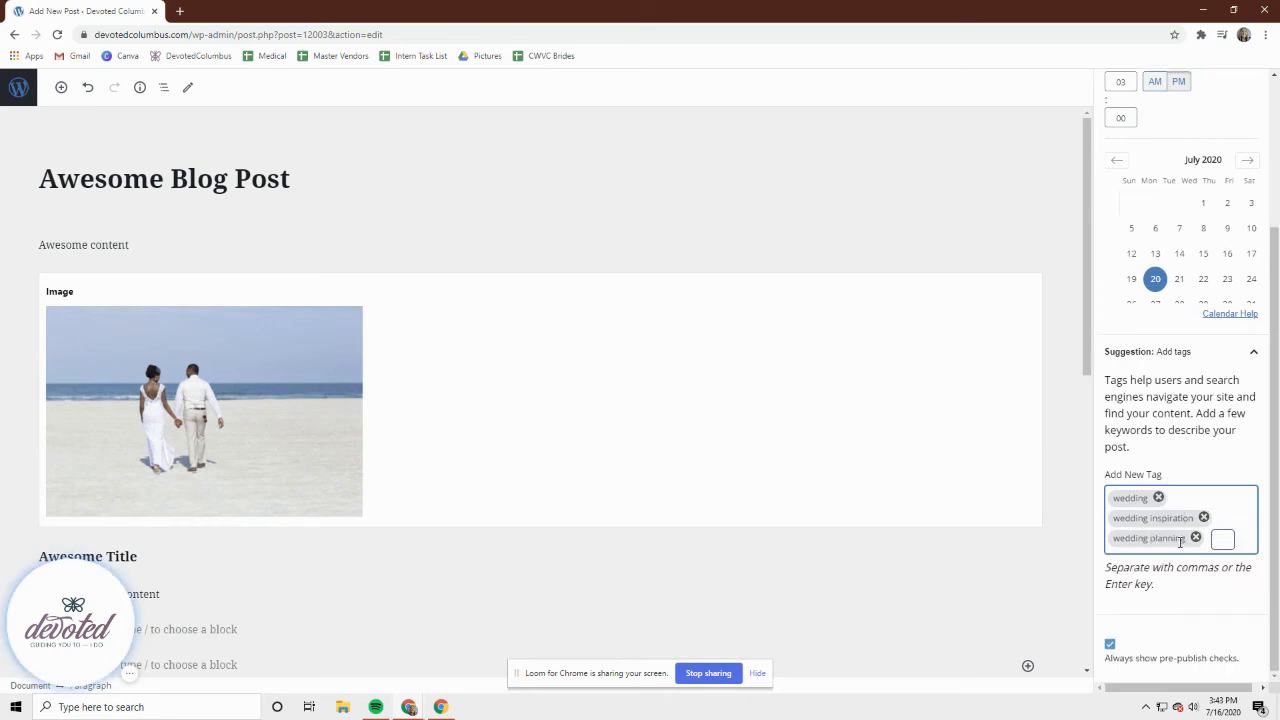
Review the pre-publish settings and schedule the post for publishing
{"action": "scroll", "coordinate": [1184, 502], "scroll_direction": "up", "scroll_amount": 2}
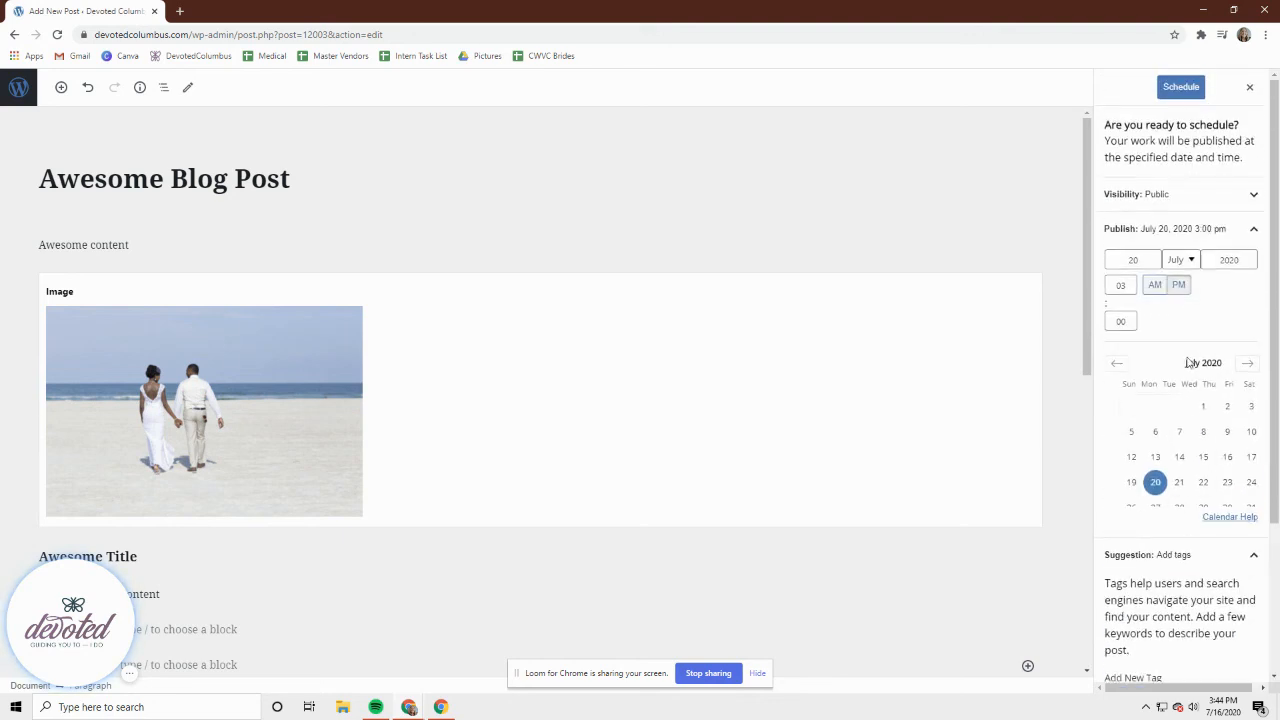
{"action": "scroll", "coordinate": [1188, 362], "scroll_direction": "down", "scroll_amount": 2}
{"action": "scroll", "coordinate": [1190, 458], "scroll_direction": "up", "scroll_amount": 2}
{"action": "left_click", "coordinate": [1167, 92]}
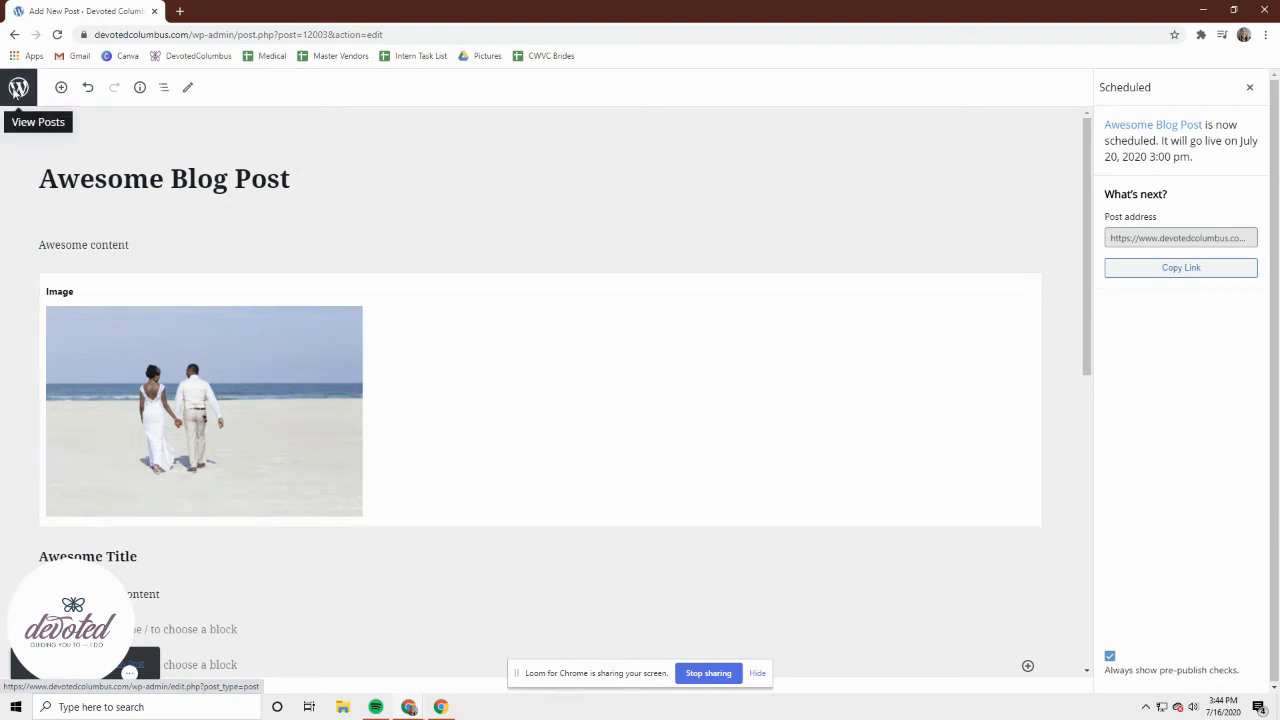
Return to the list of posts and move the scheduled "Awesome Blog Post" to the trash
{"action": "left_click", "coordinate": [14, 92]}
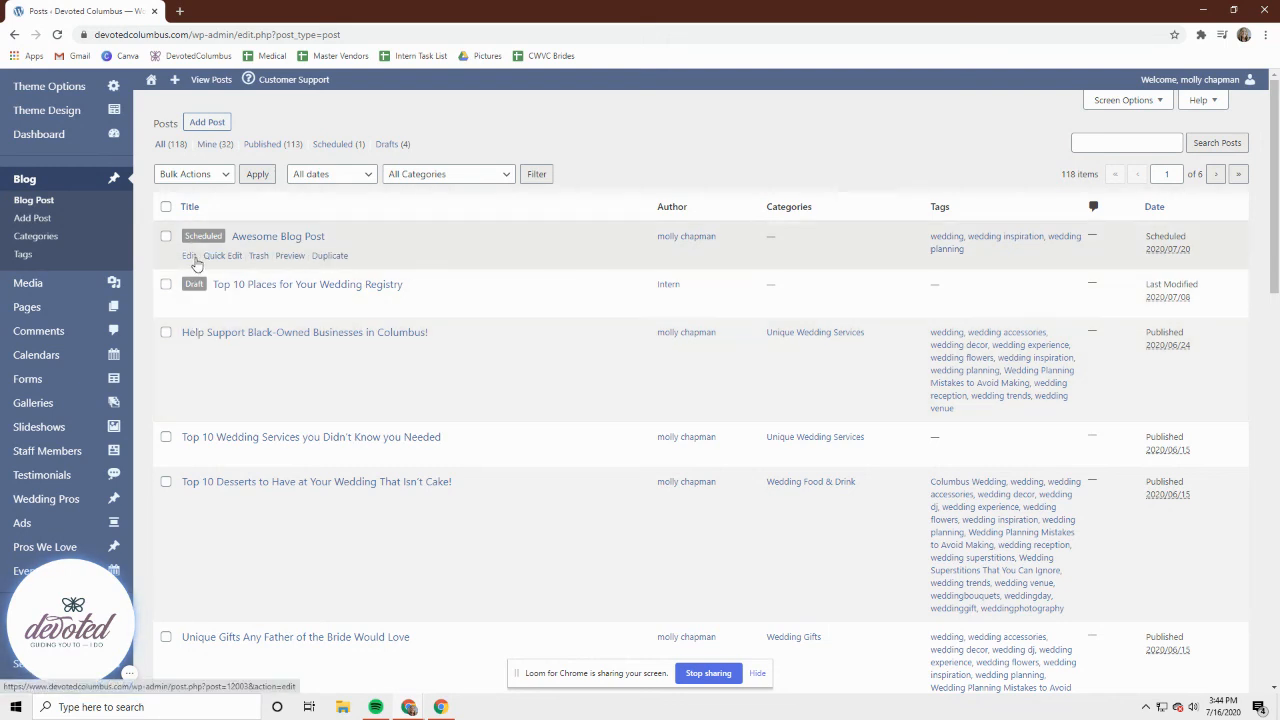
{"action": "left_click", "coordinate": [259, 256]}
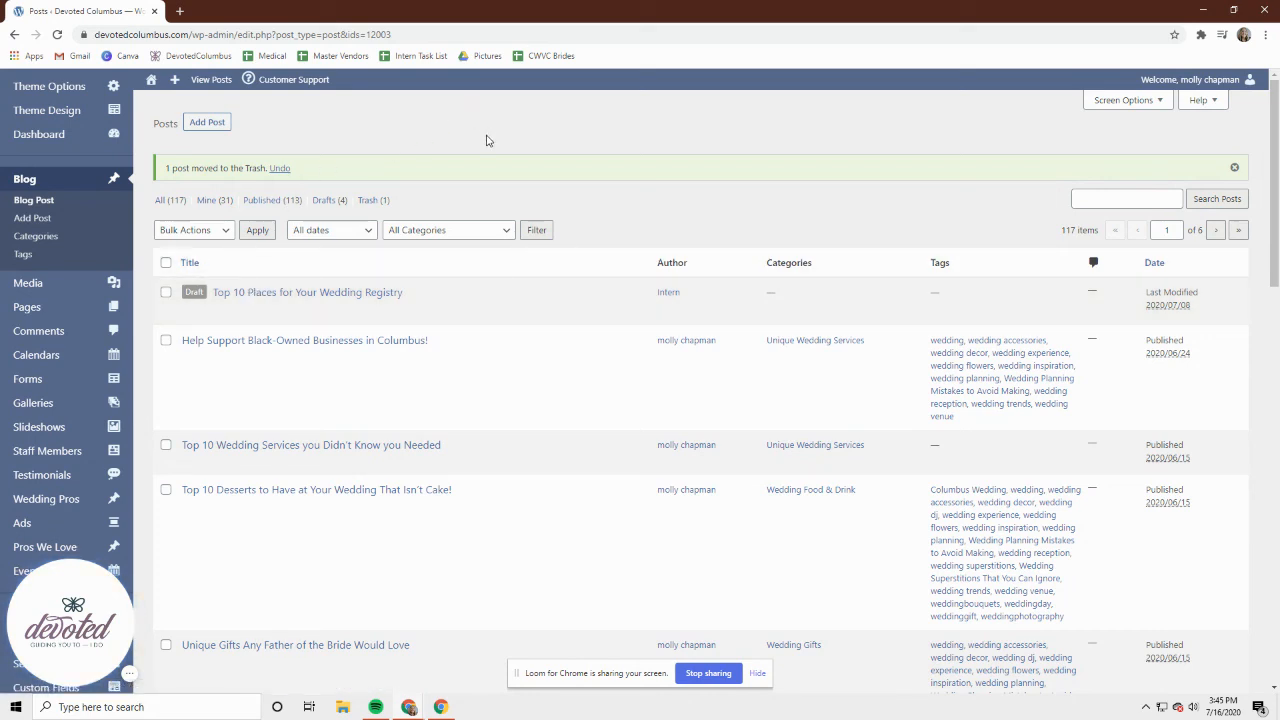
{"action": "mouse_move", "coordinate": [133, 680]}
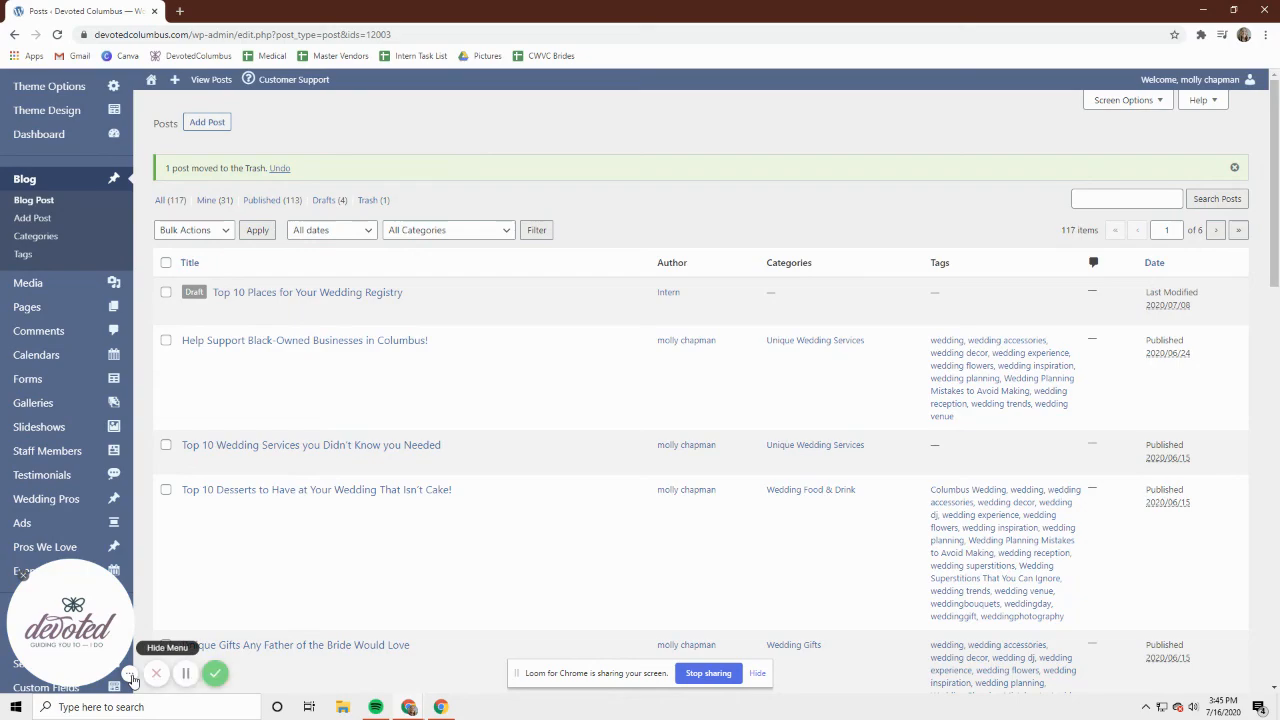